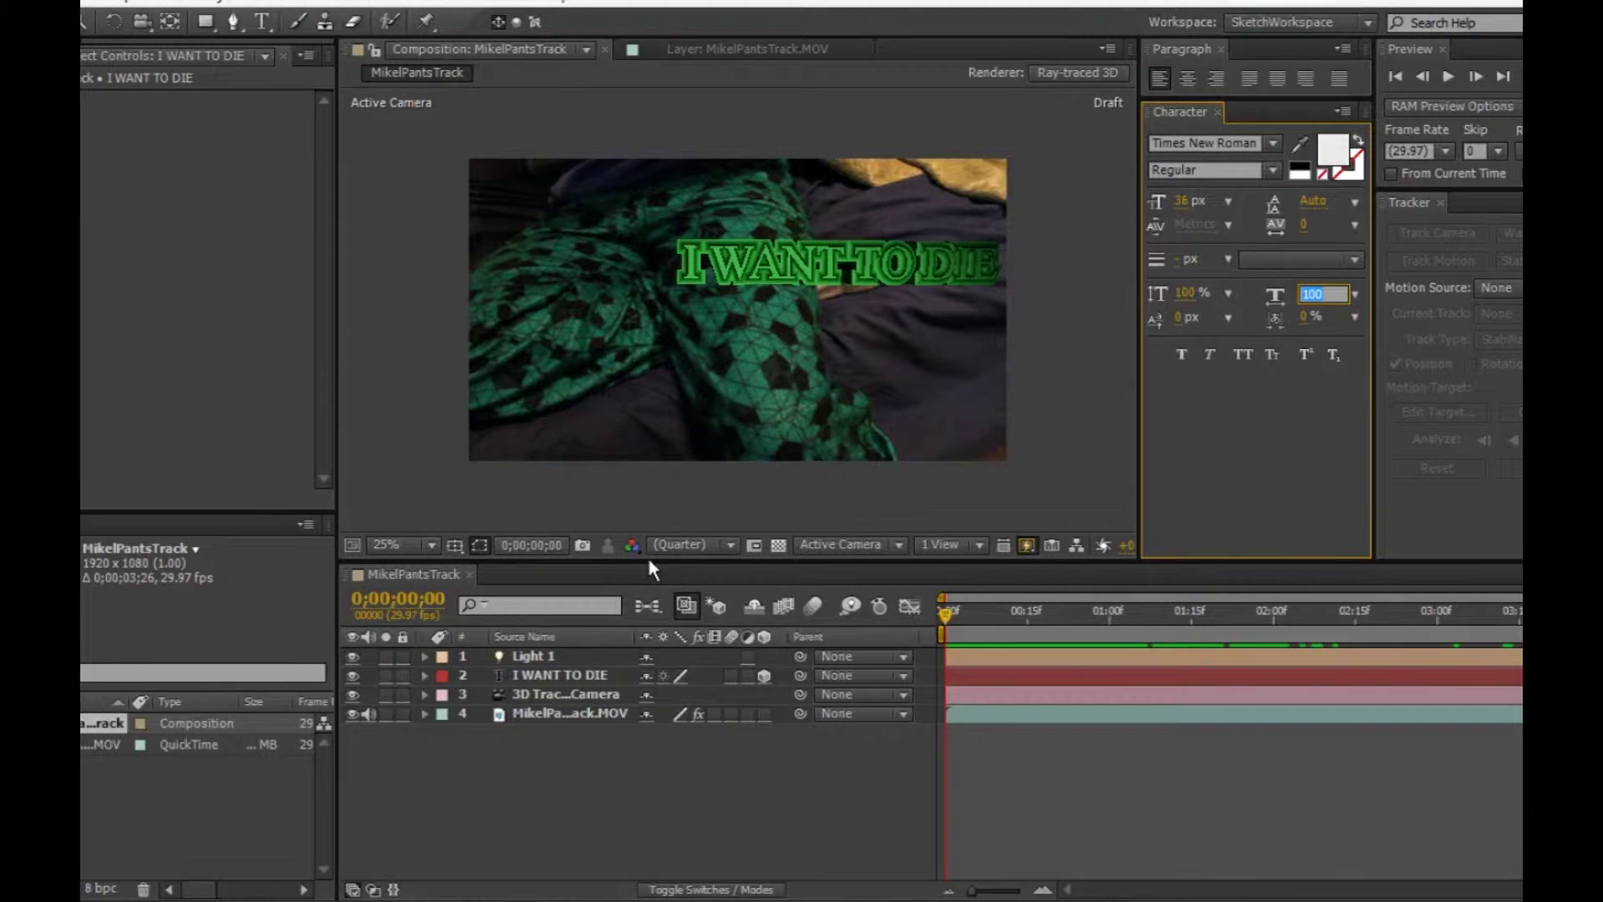
Step: Review the existing tracked shot, checking the I WANT TO DIE text stays stuck to the footage
click(718, 334)
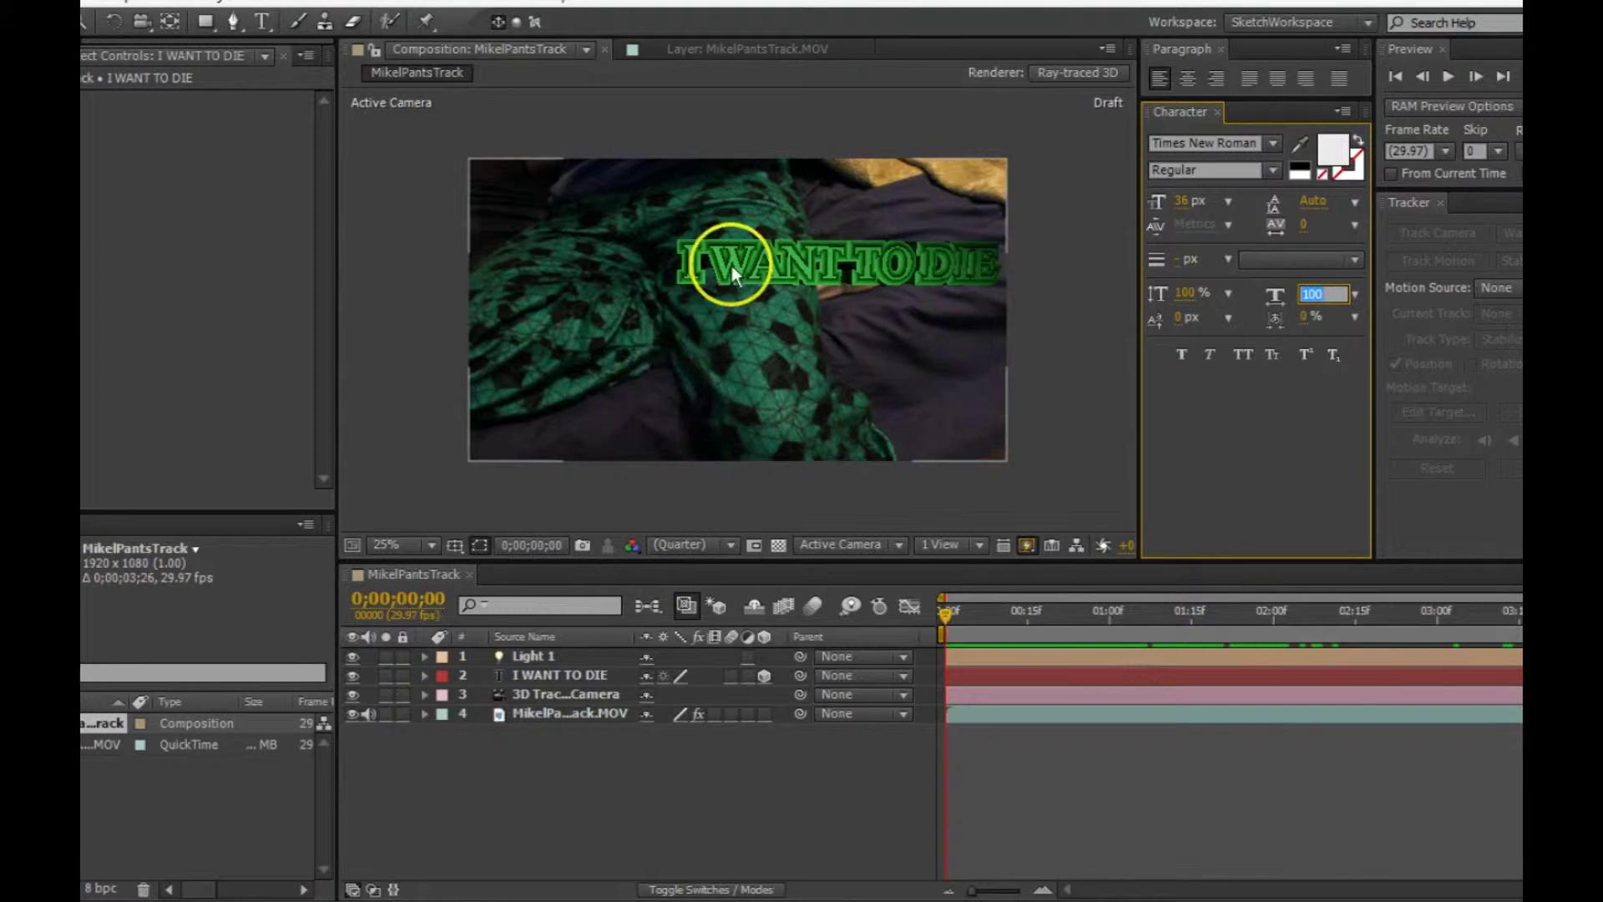
click(197, 809)
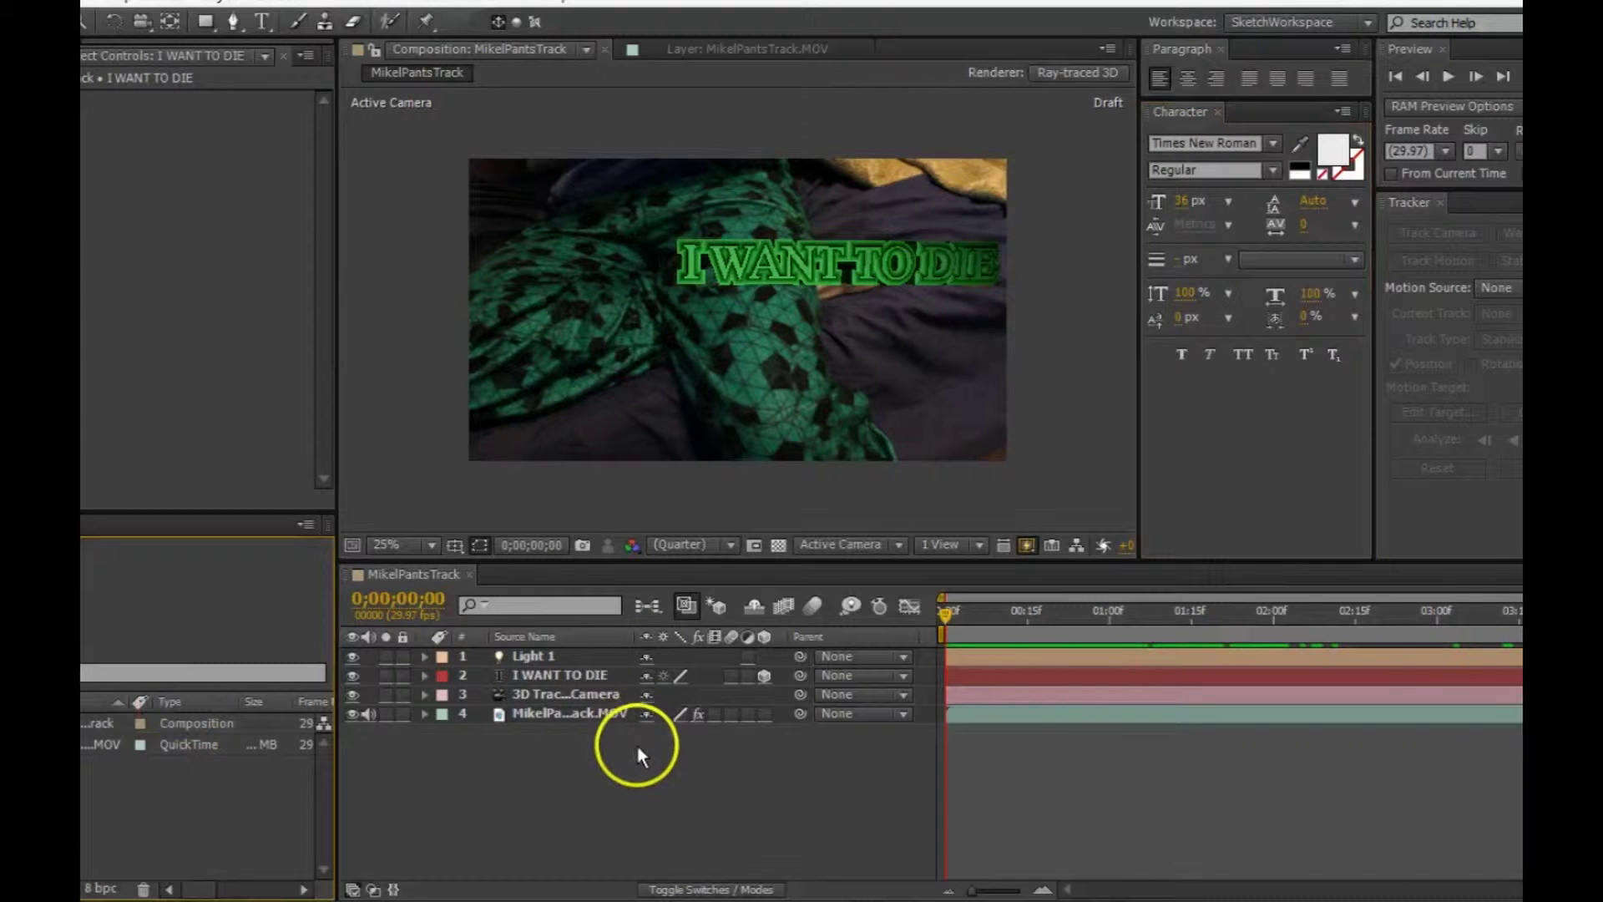
drag(958, 616, 940, 618)
key(space)
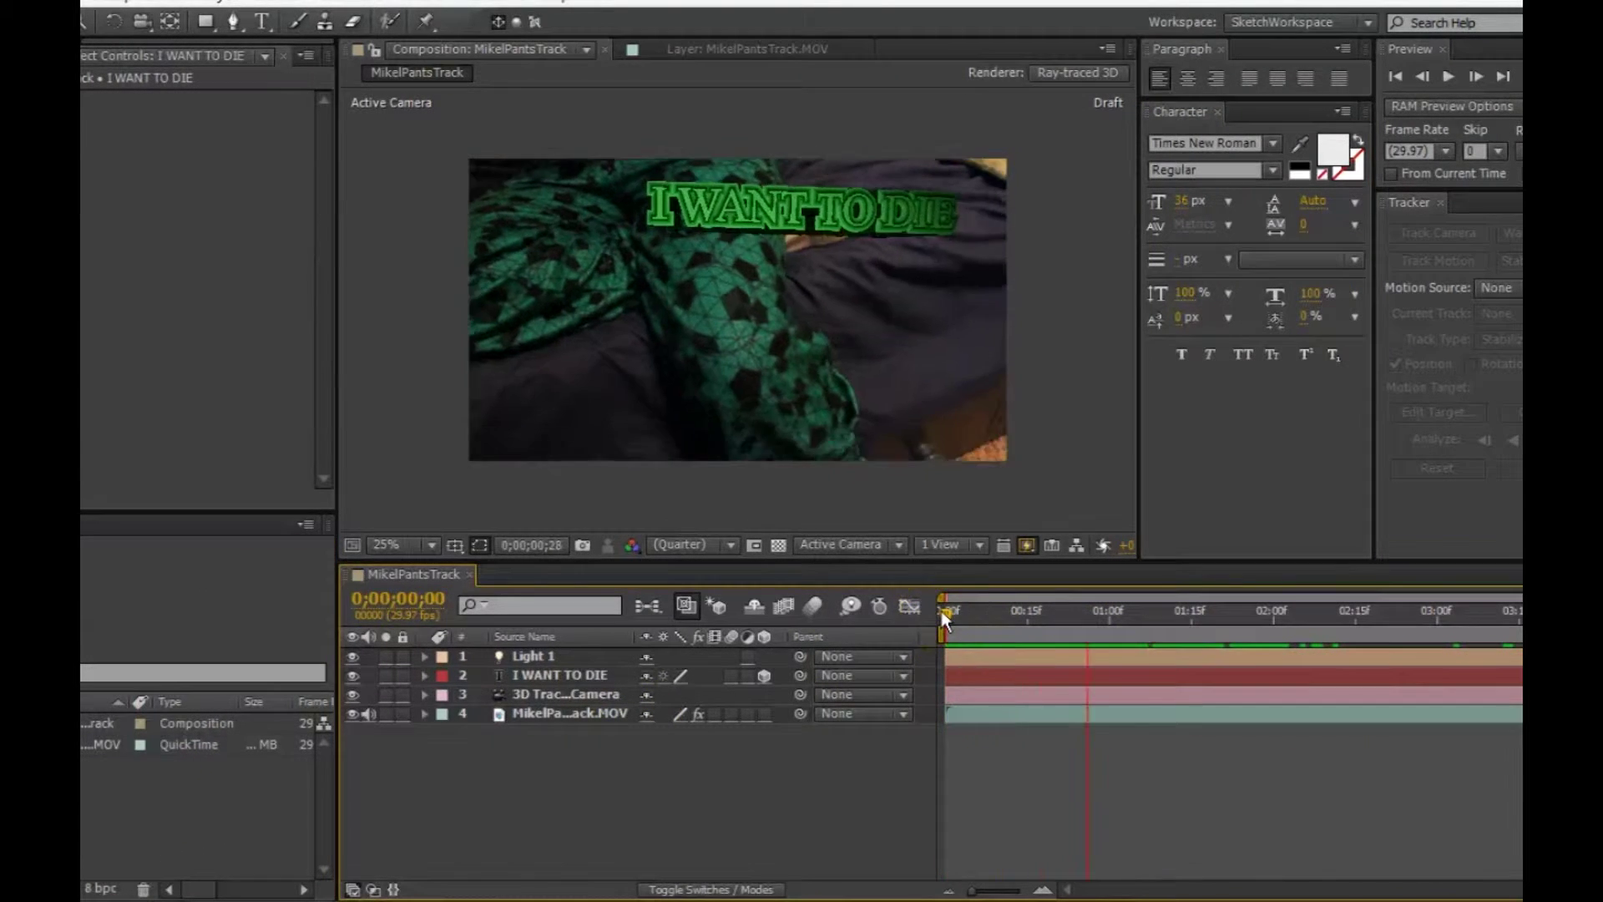
click(1088, 582)
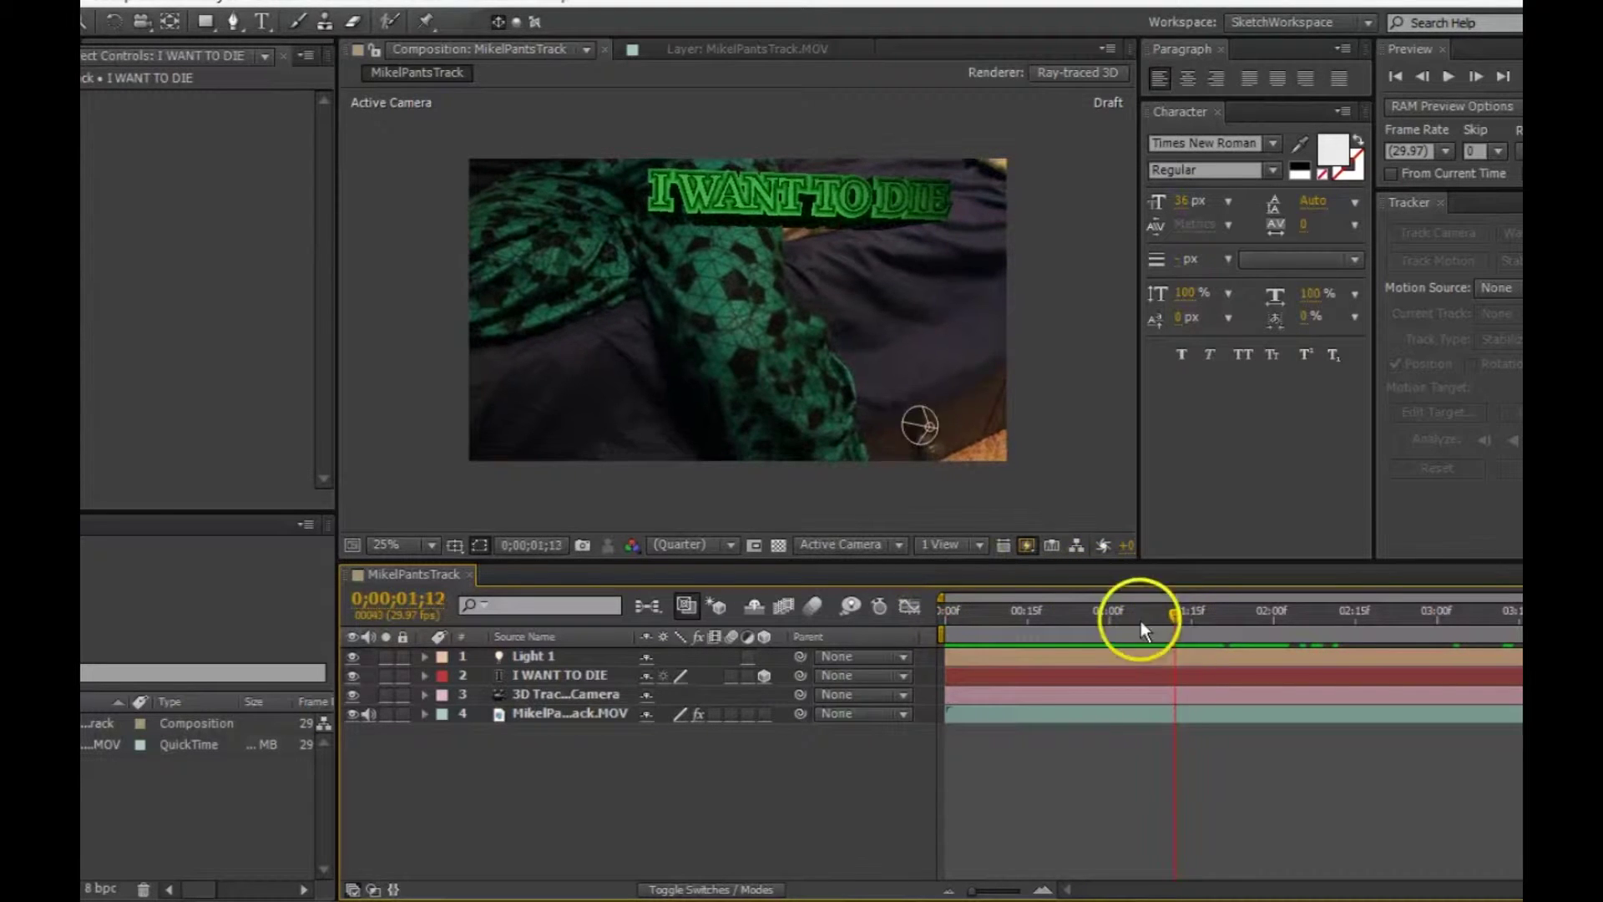
drag(1141, 622, 933, 634)
click(744, 282)
drag(950, 616, 1225, 618)
key(Page_Up)
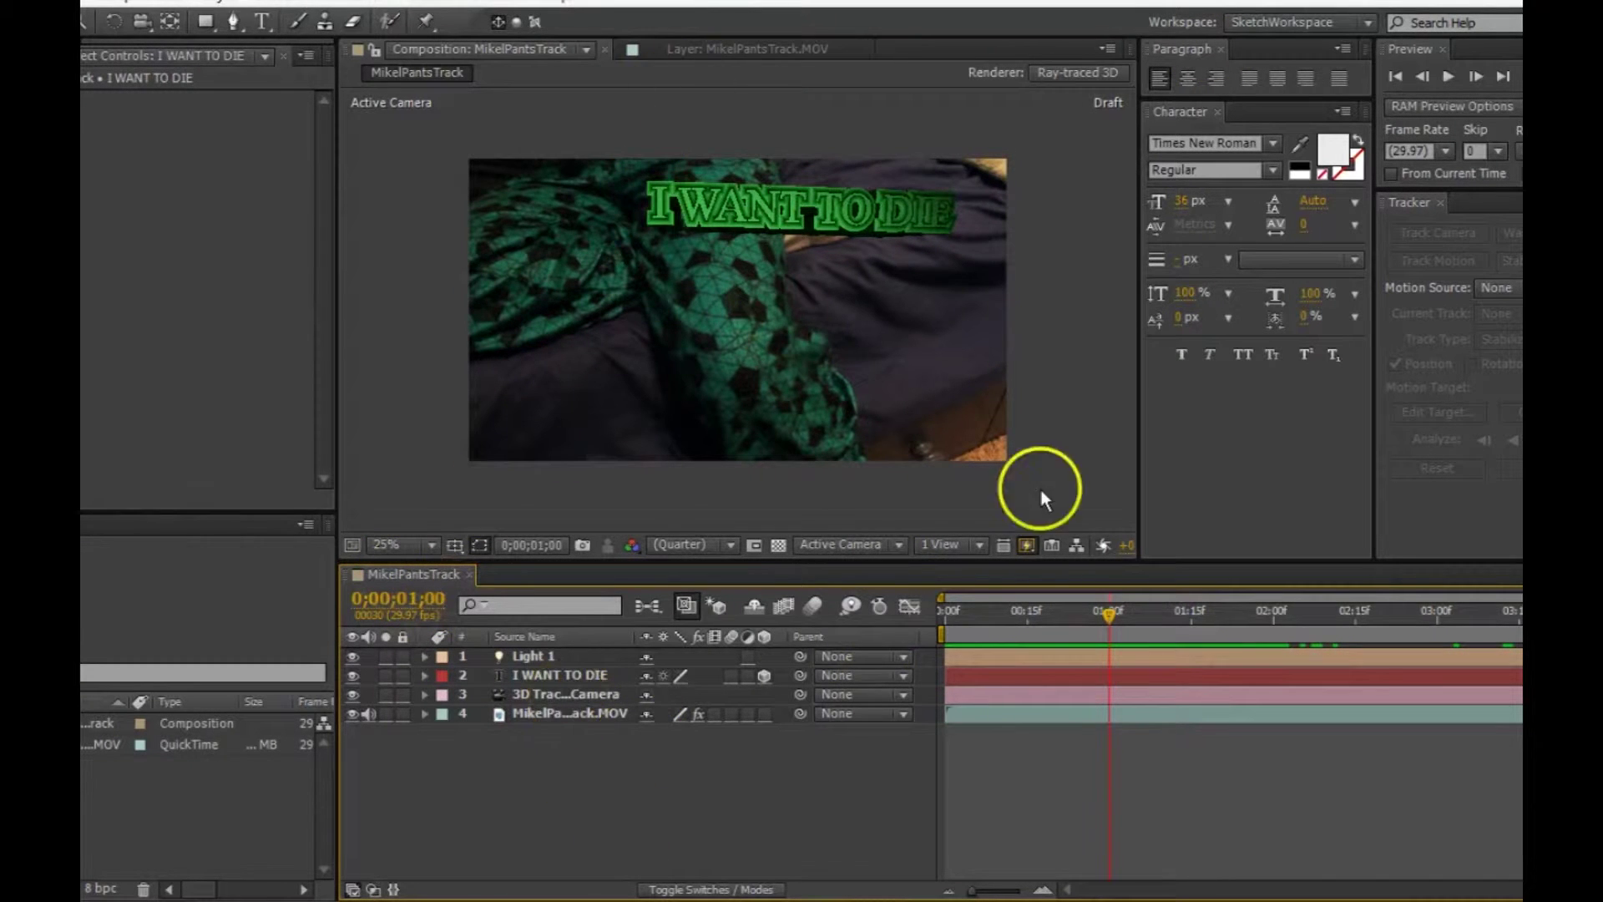
Step: Make a new composition from MikelPantsTrack.MOV, check Fast Previews, and return to frame 0
click(89, 816)
click(92, 744)
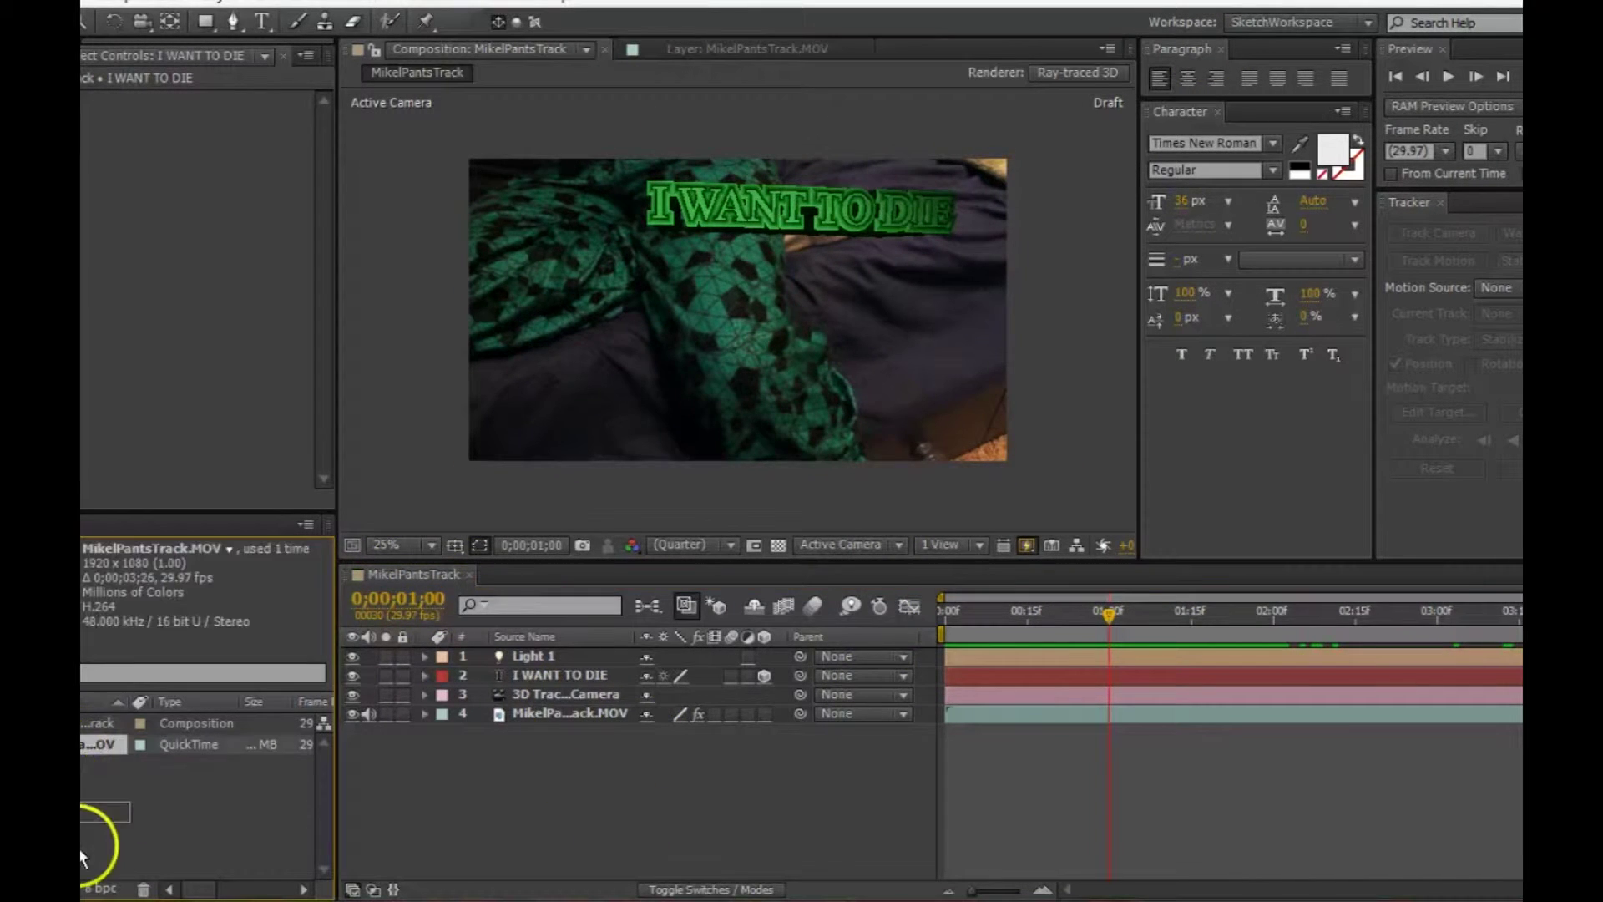
drag(81, 890, 95, 892)
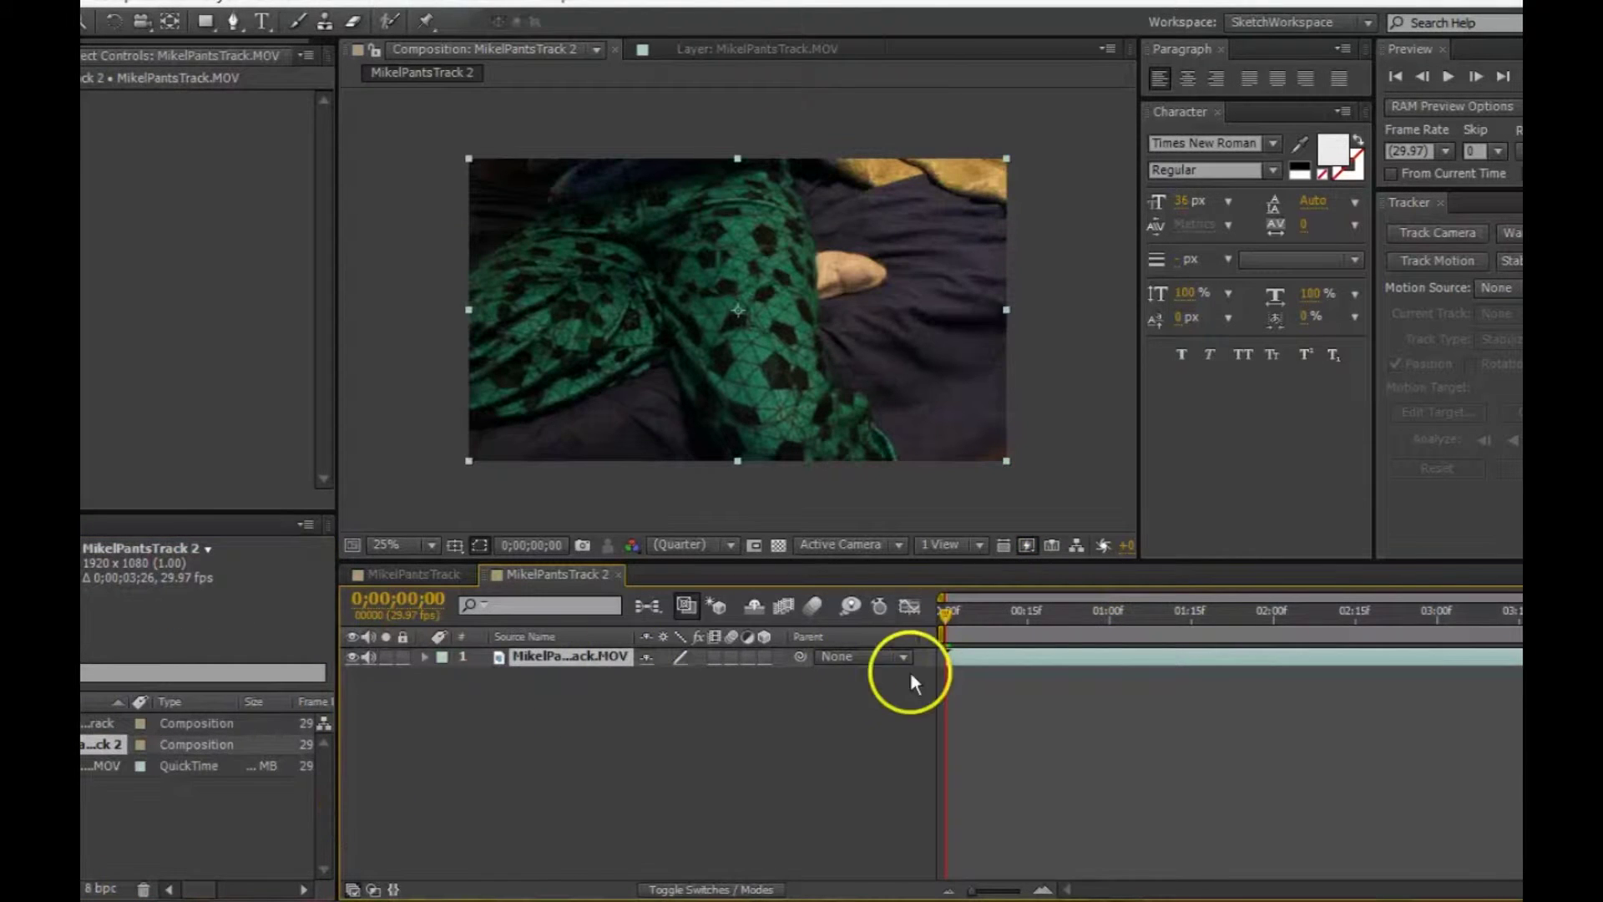
click(1028, 545)
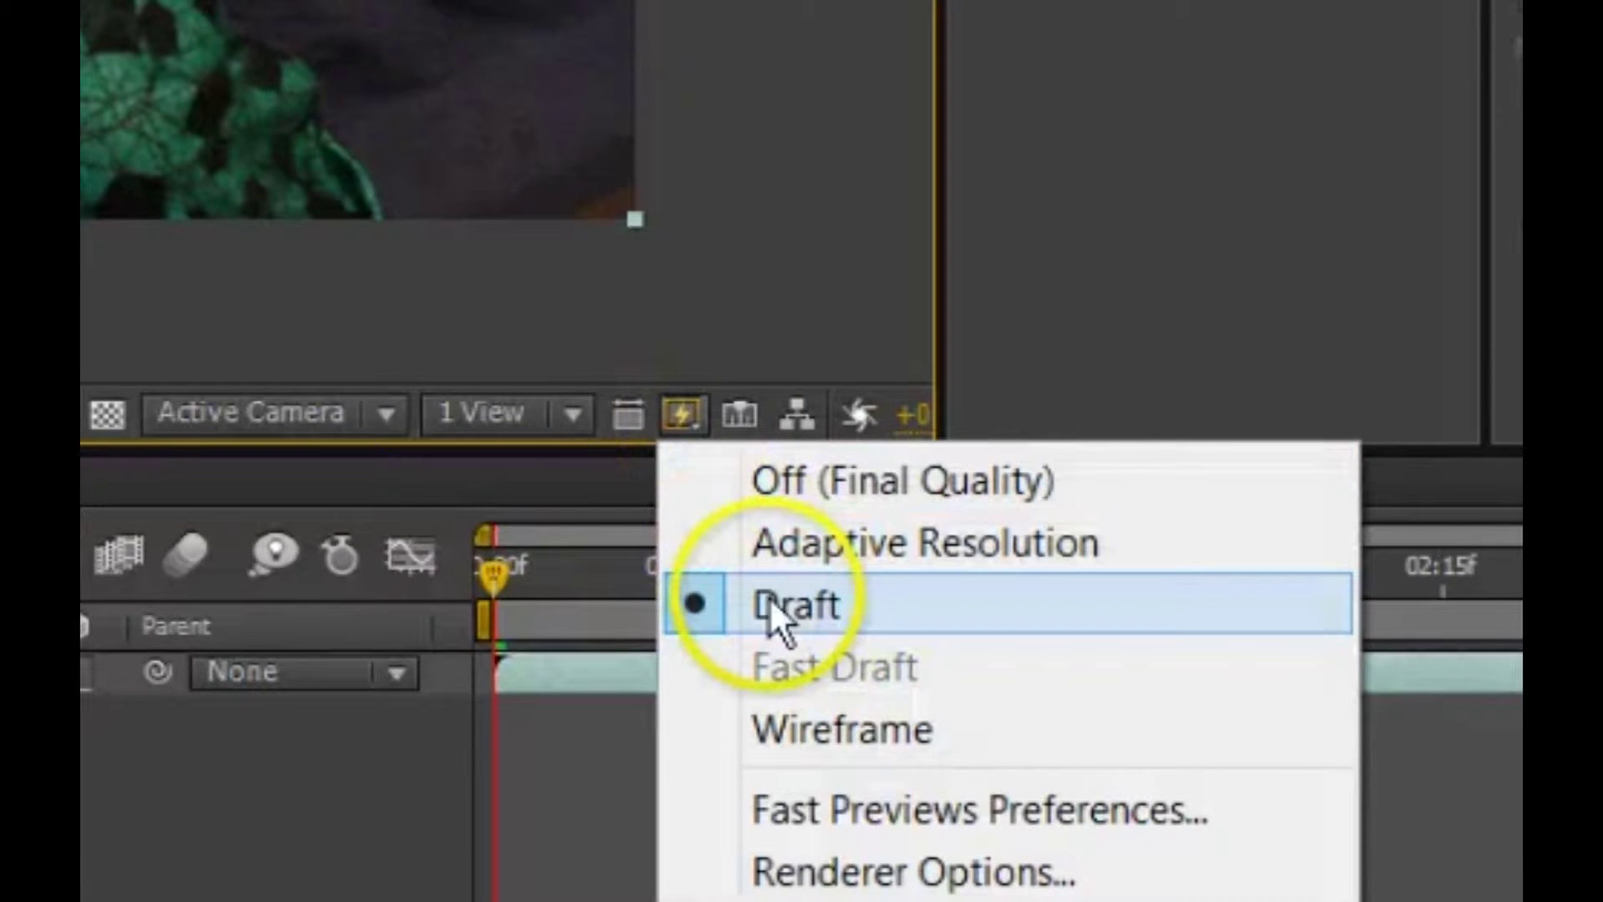
click(750, 182)
drag(558, 587, 1100, 630)
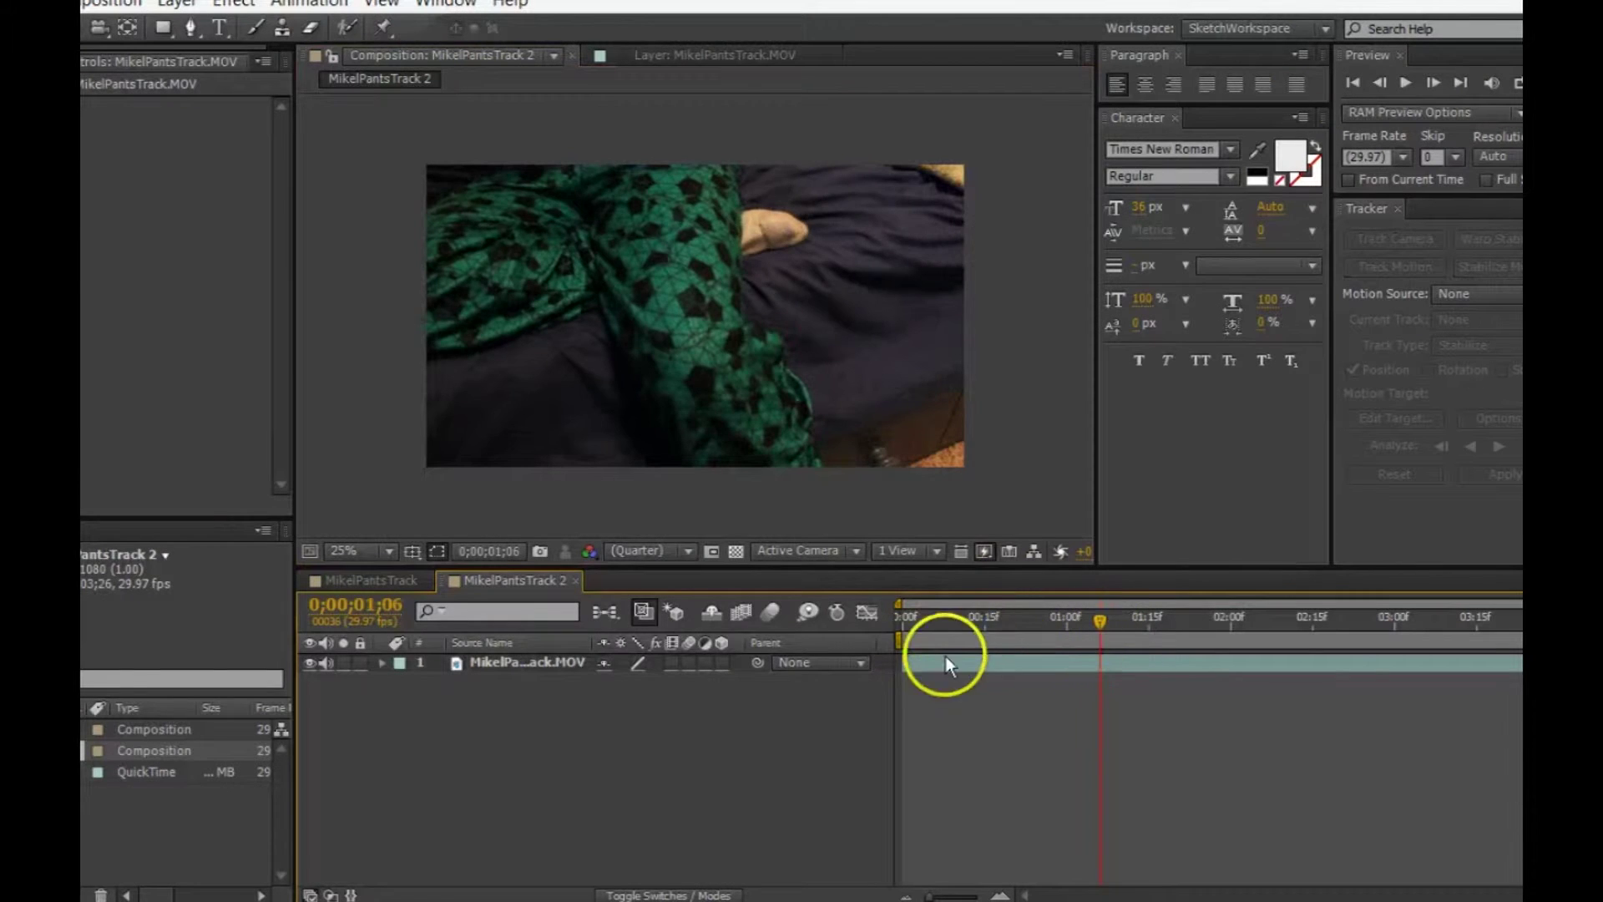
key(Home)
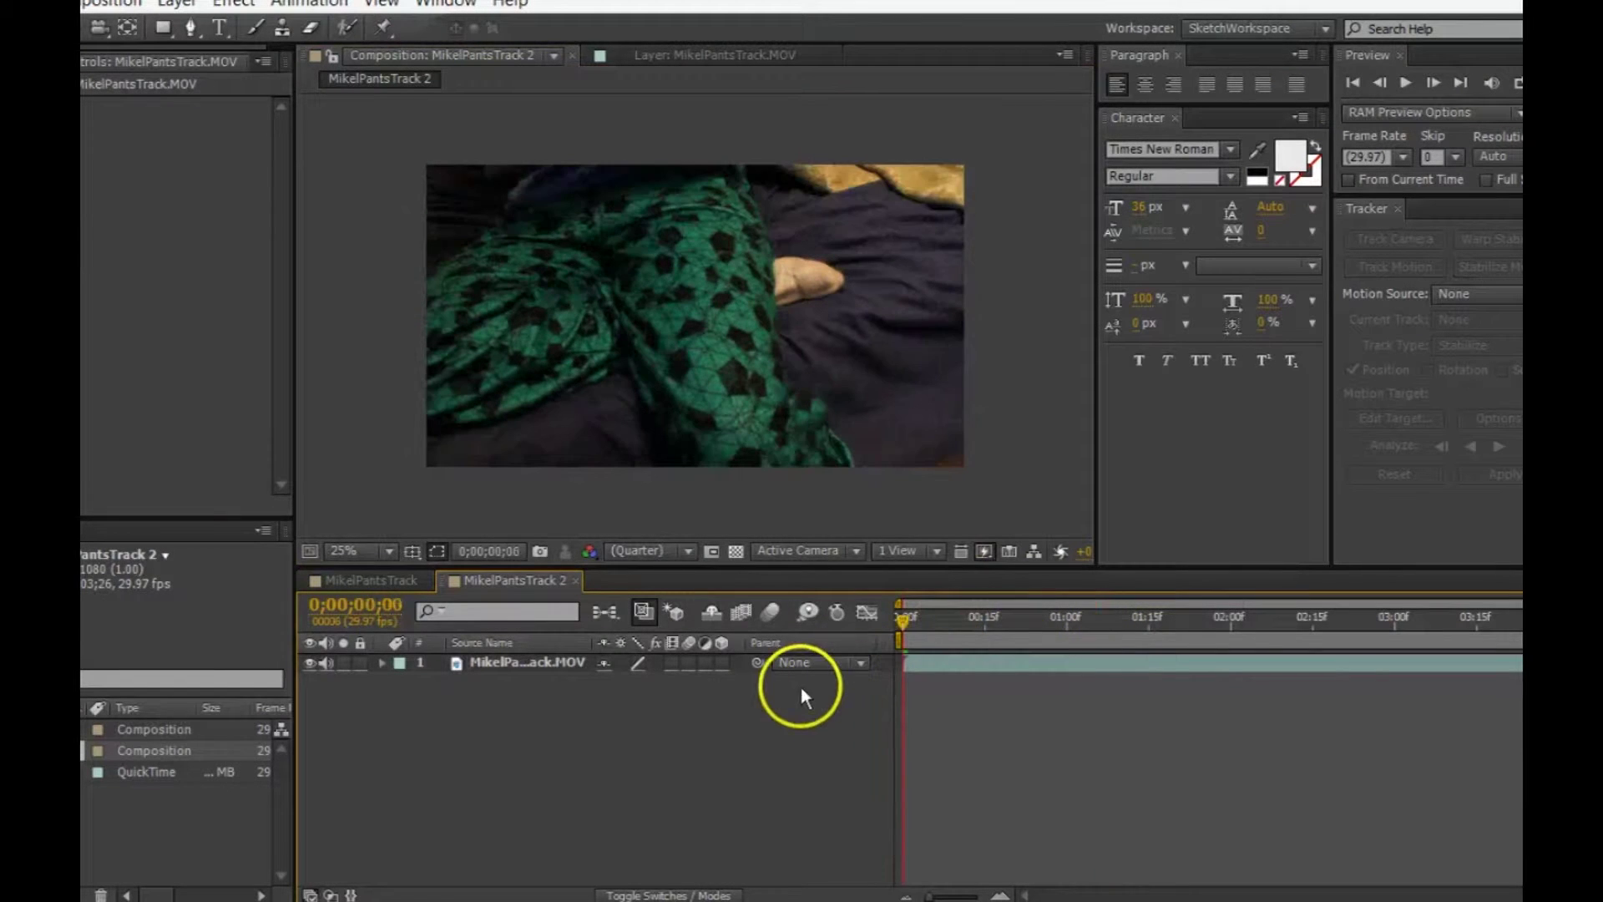
click(1044, 663)
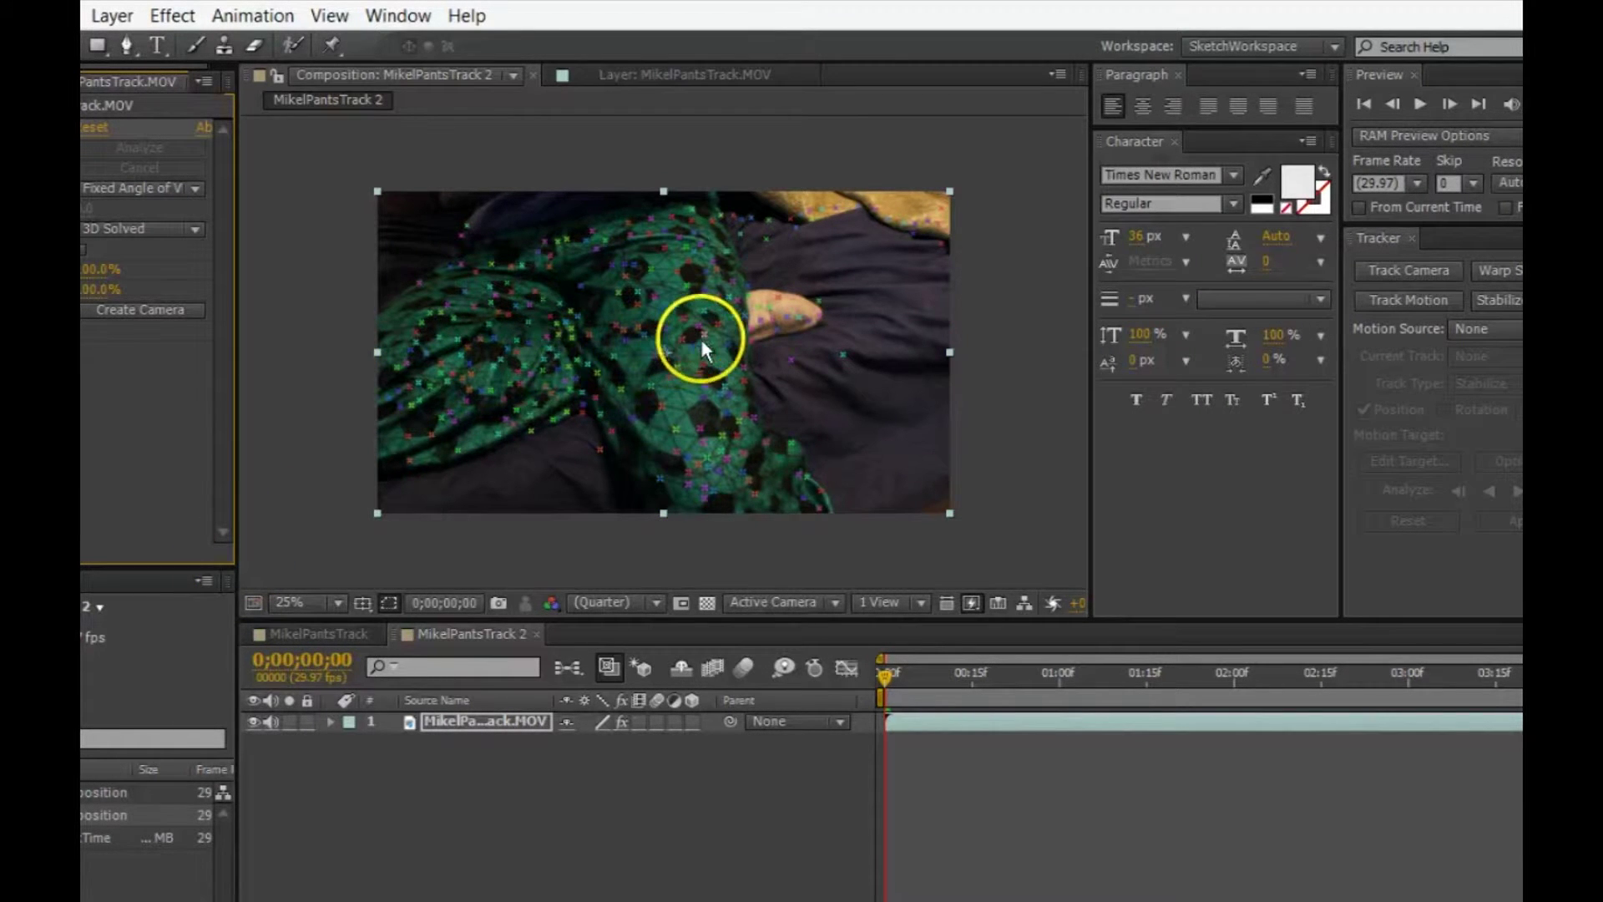
Step: Drag-select a cluster of solved track points on the leg as the target
click(600, 289)
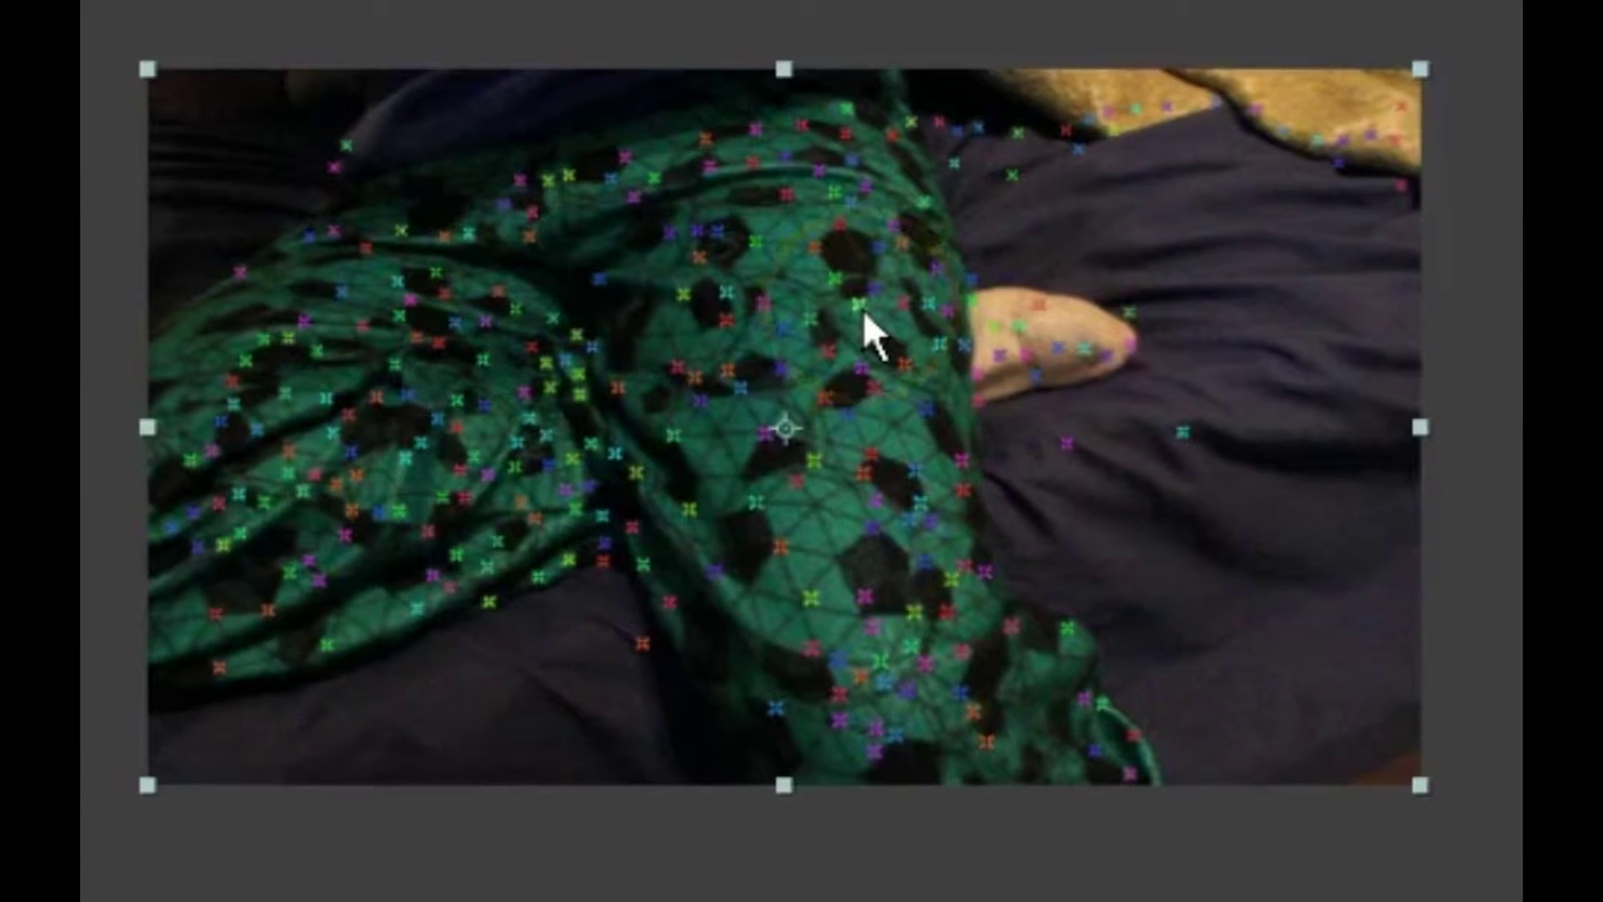
drag(847, 279, 817, 312)
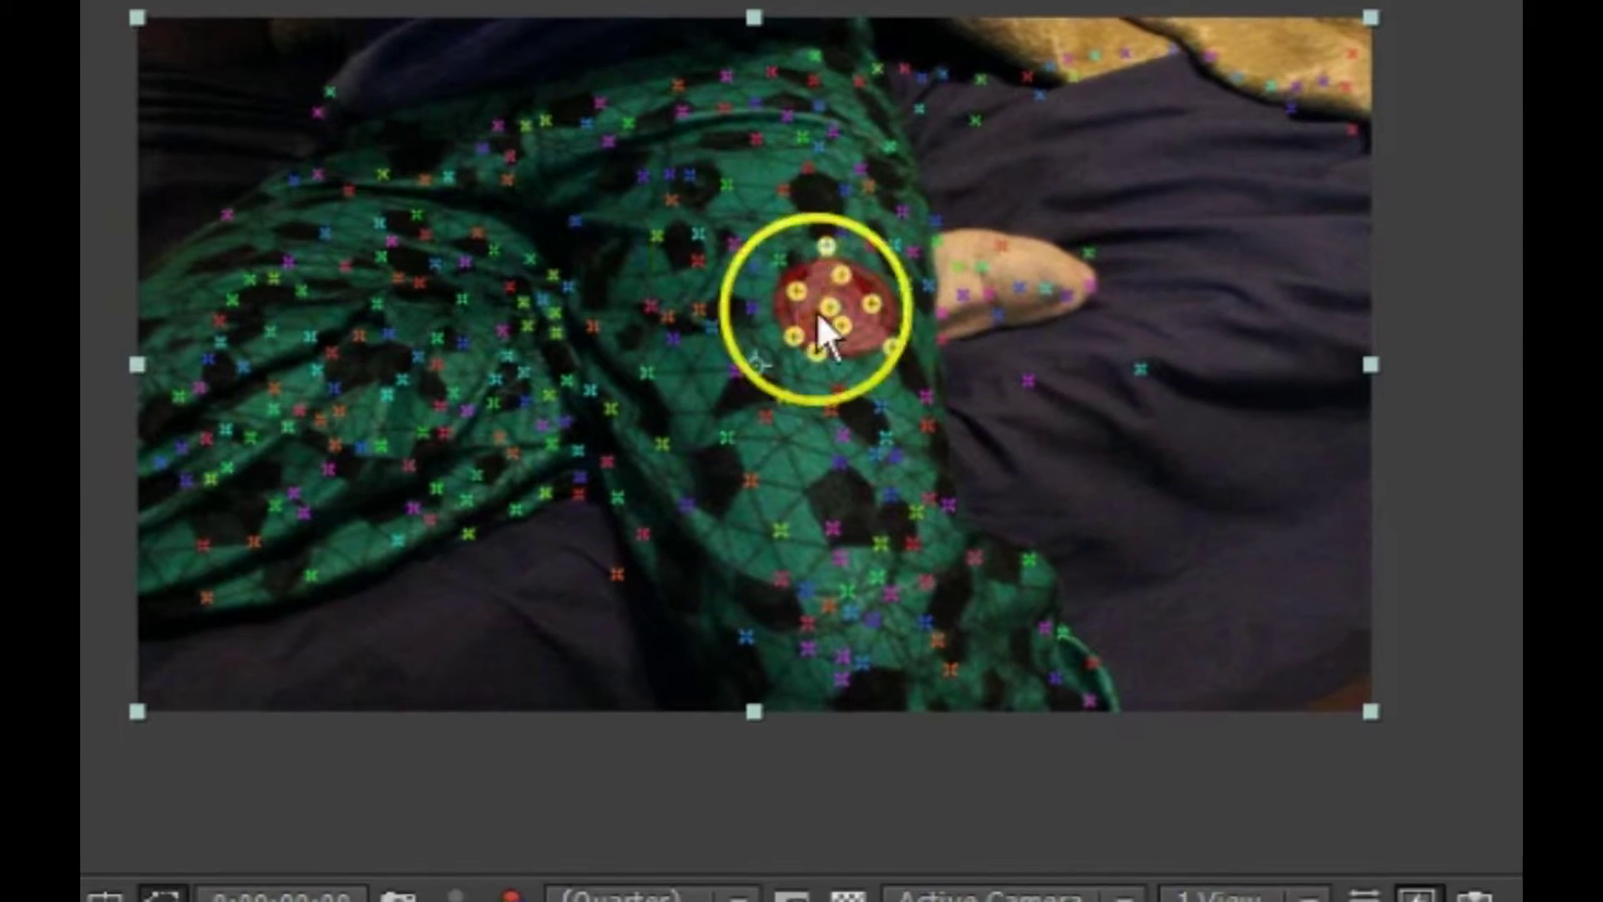
right_click(835, 316)
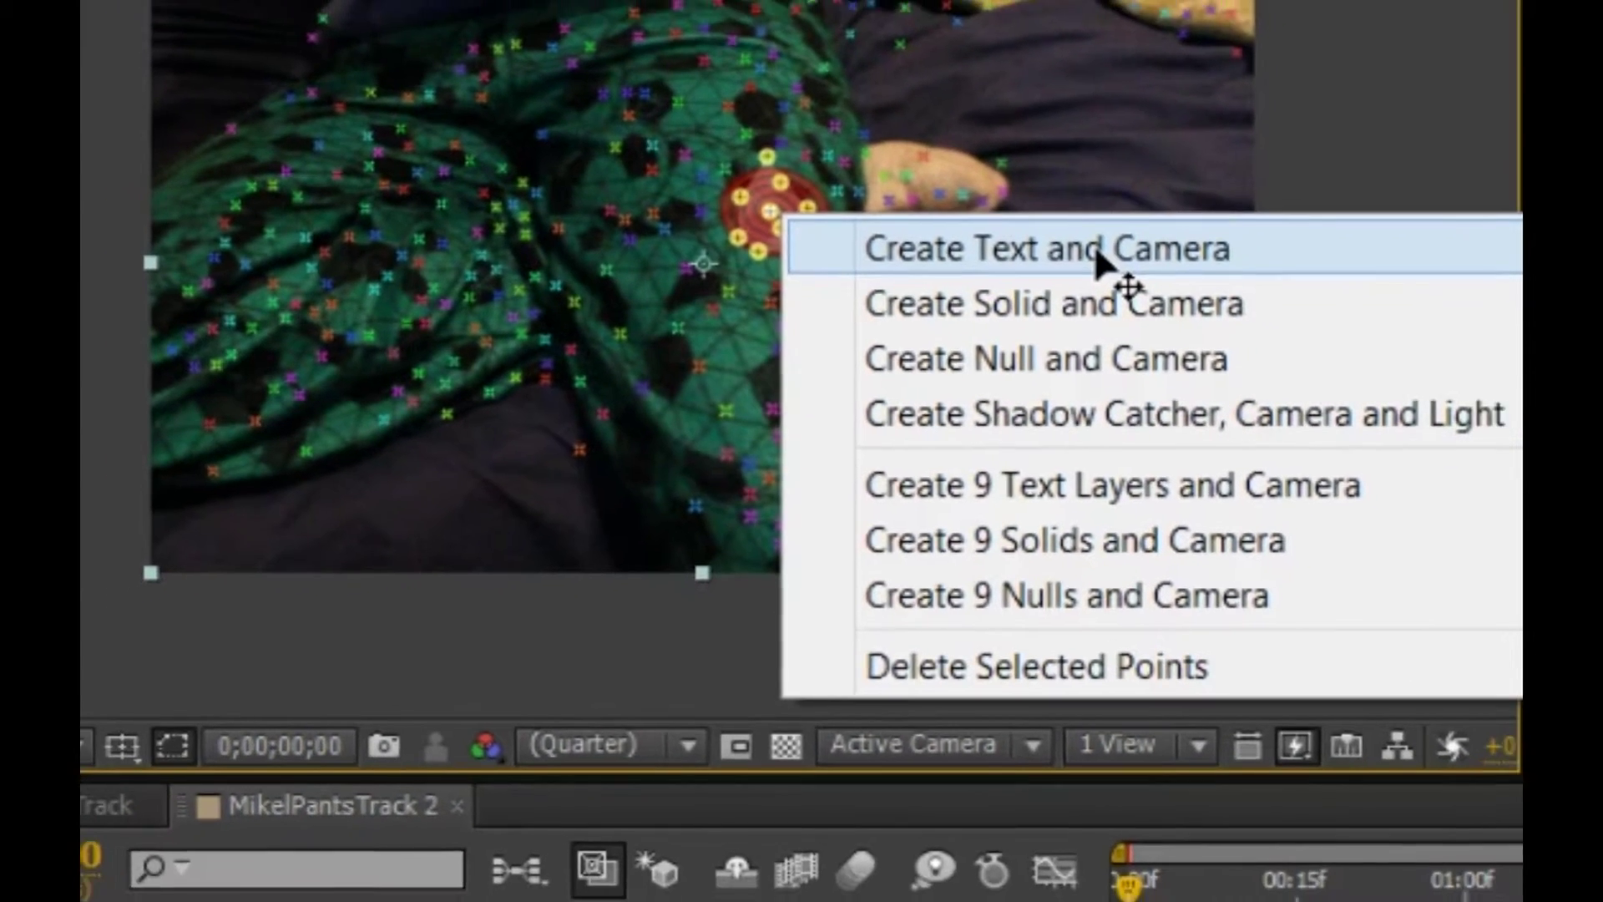
Step: Create a text layer and tracked camera at the leg target, then select the new Text layer
click(1129, 265)
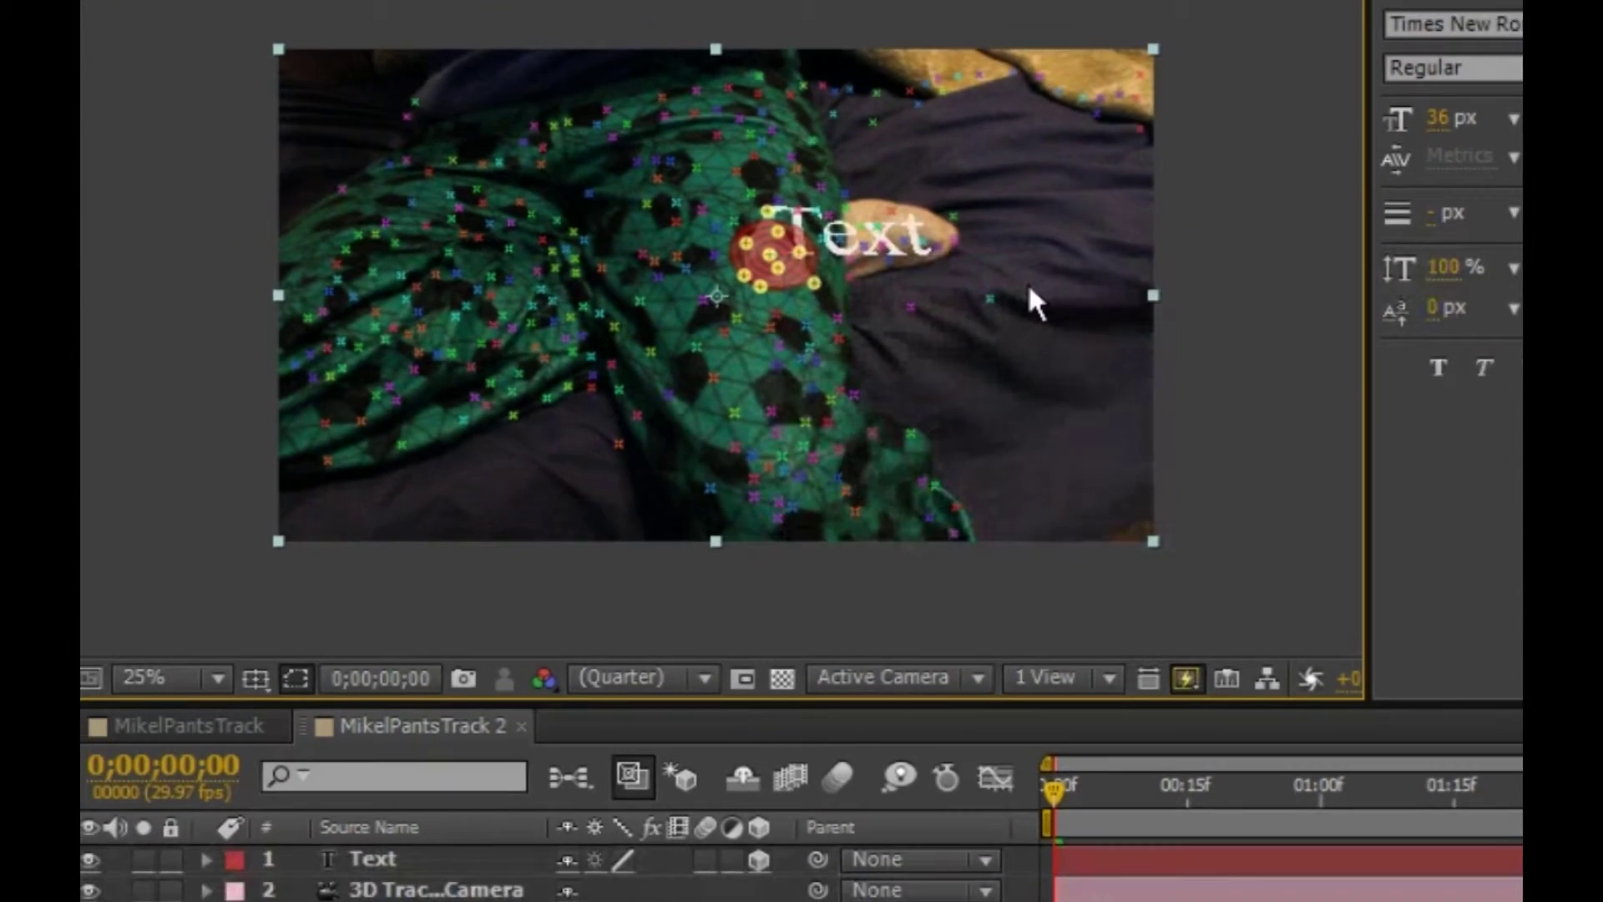
drag(941, 329, 853, 247)
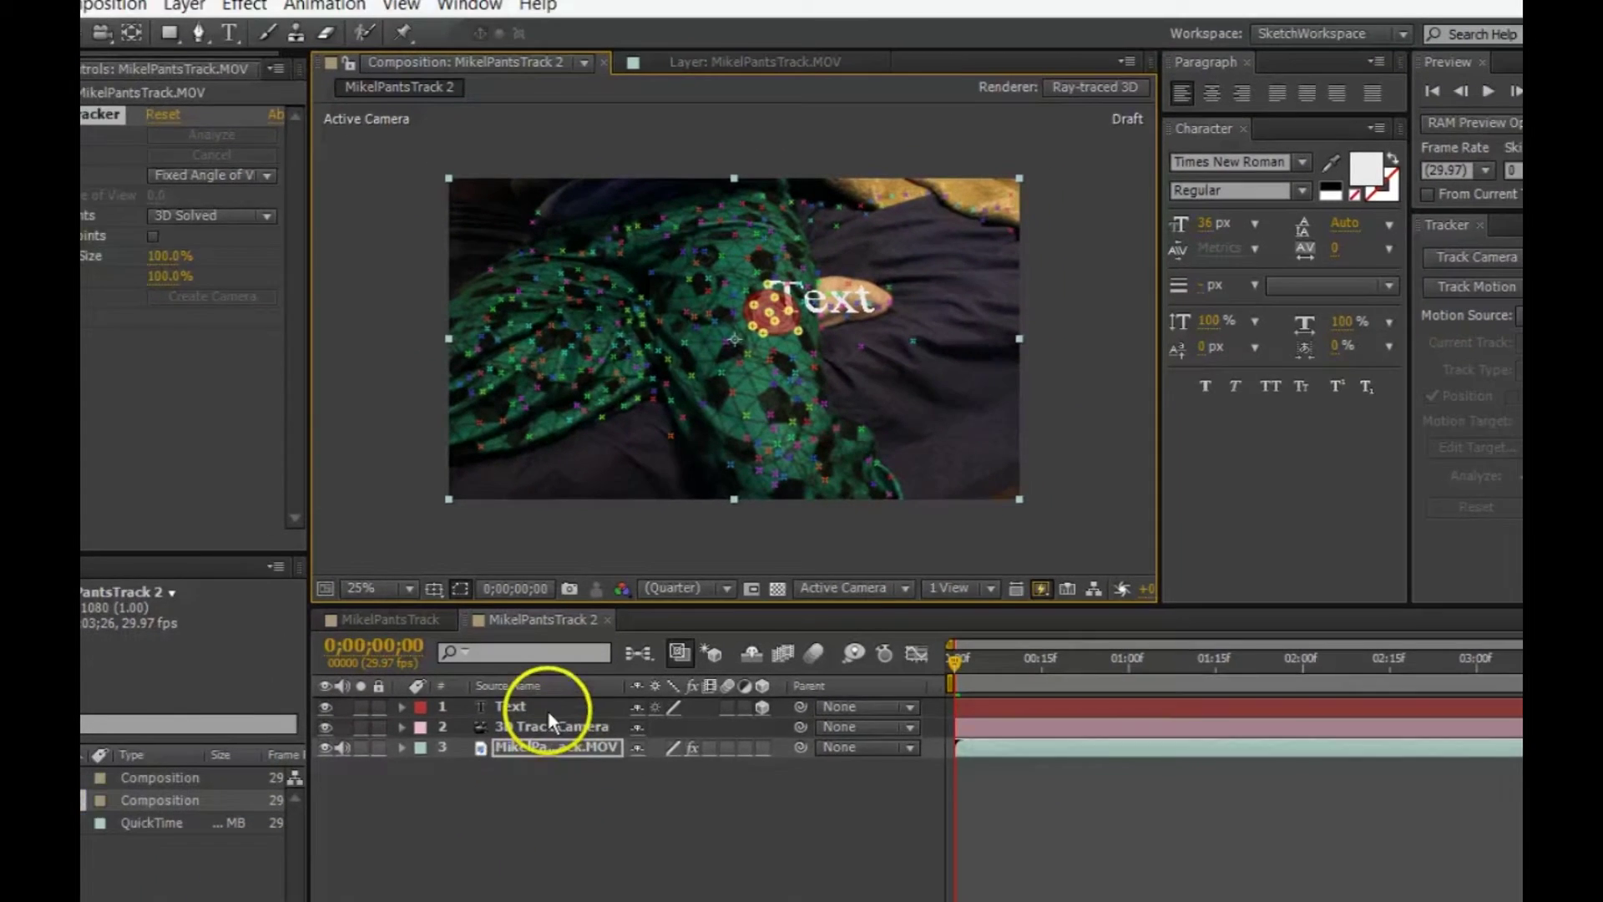
click(487, 783)
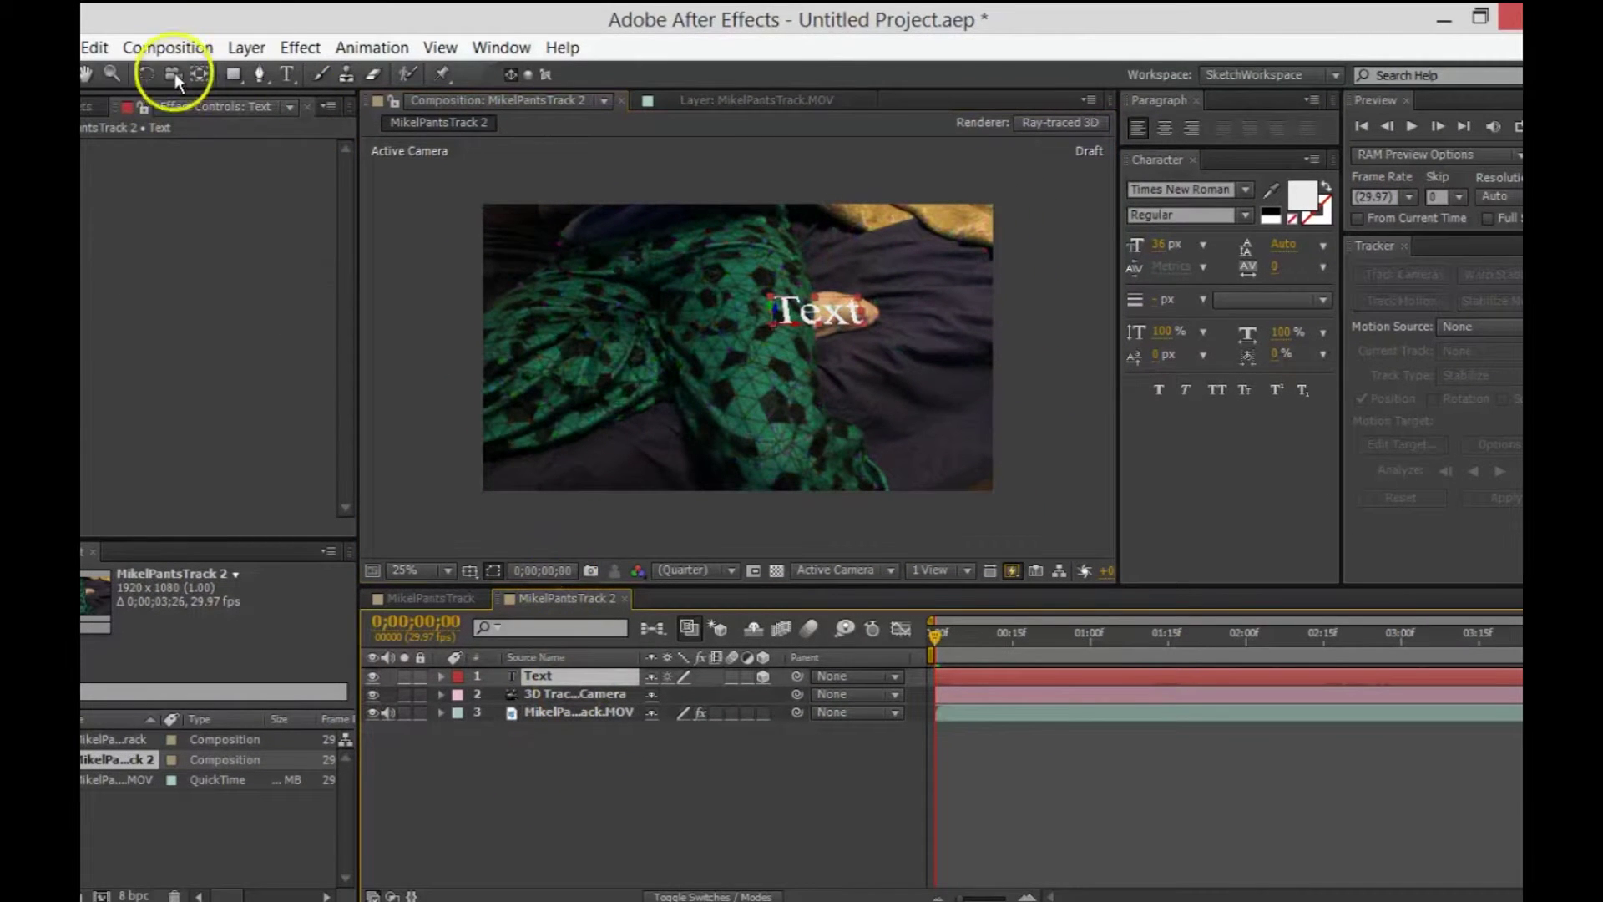
Step: Replace the placeholder 'Text' with 'Green', undoing the stray extra letters
click(287, 75)
double_click(858, 314)
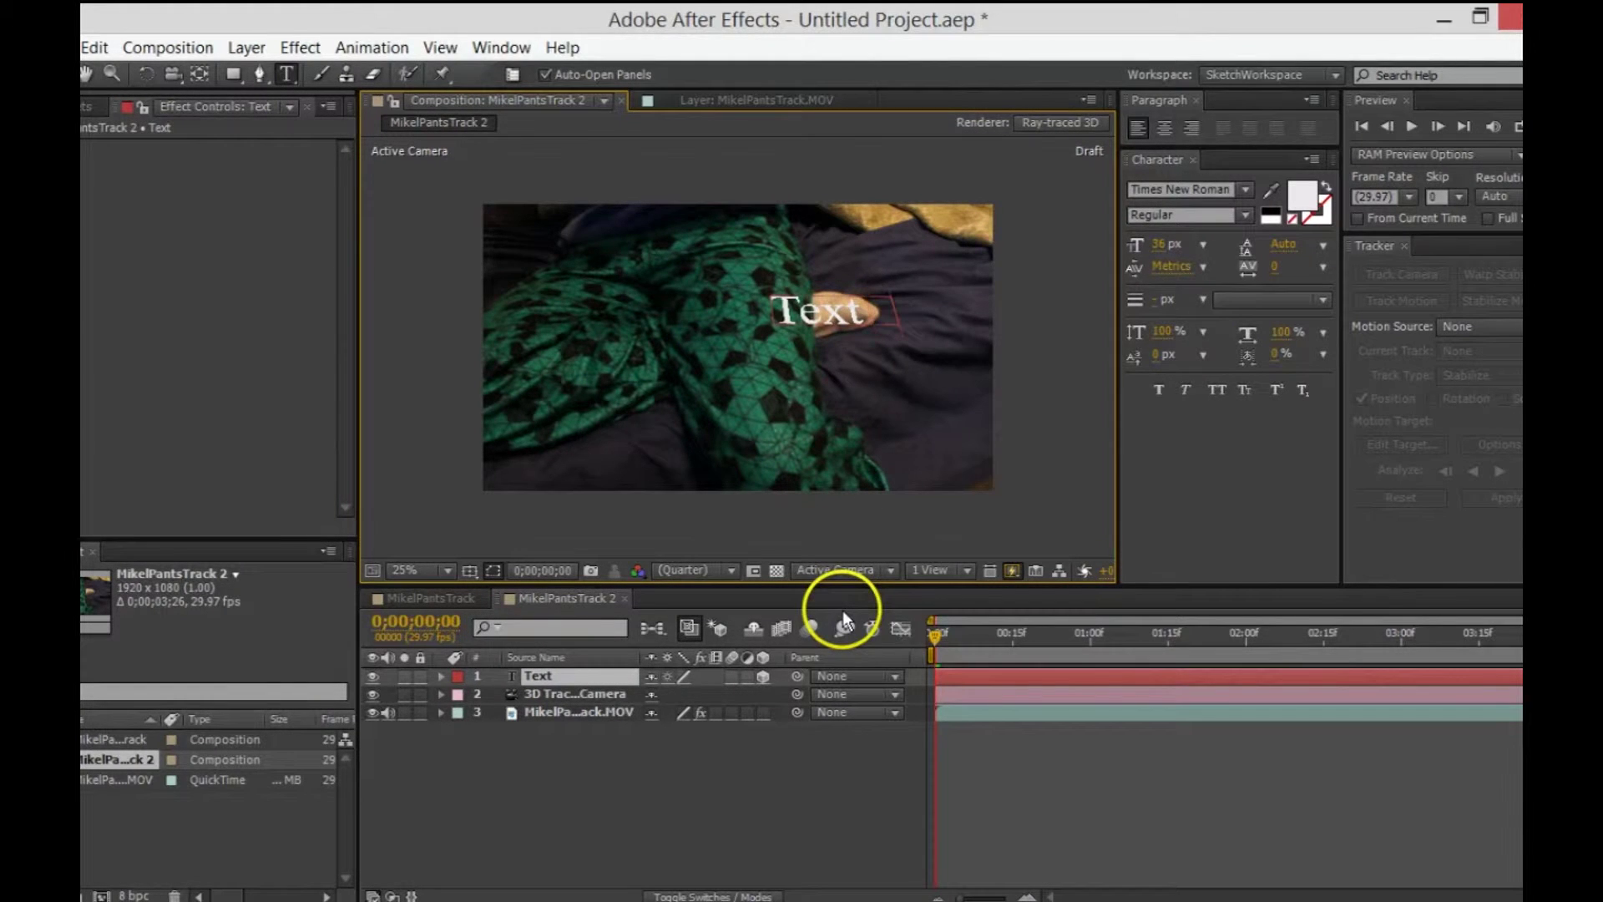
text(Green)
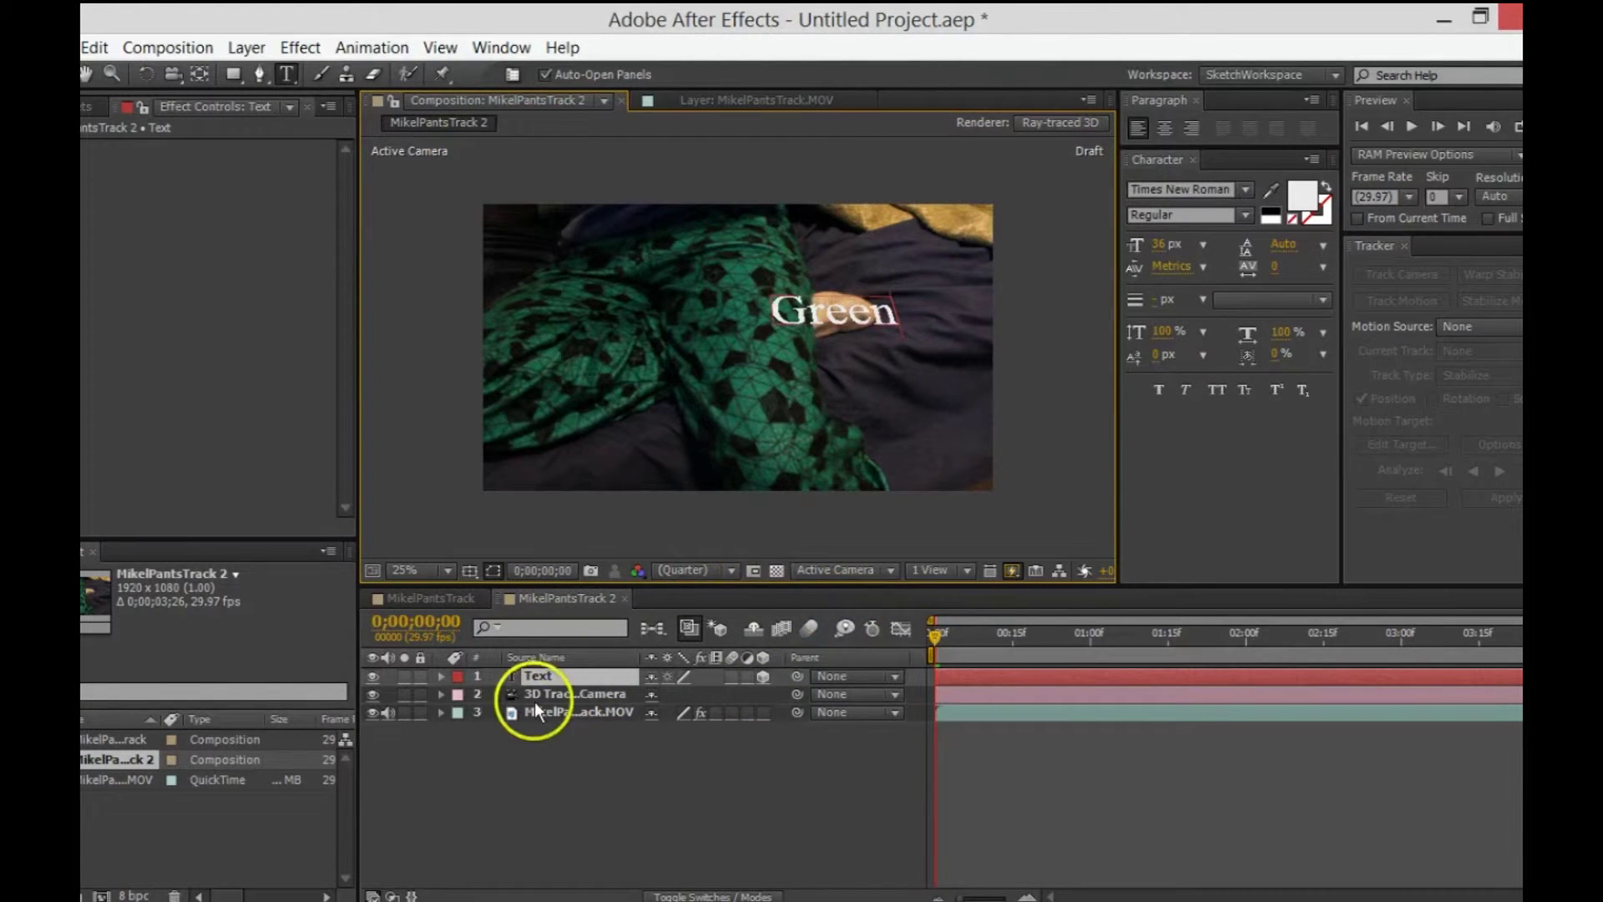
text(r)
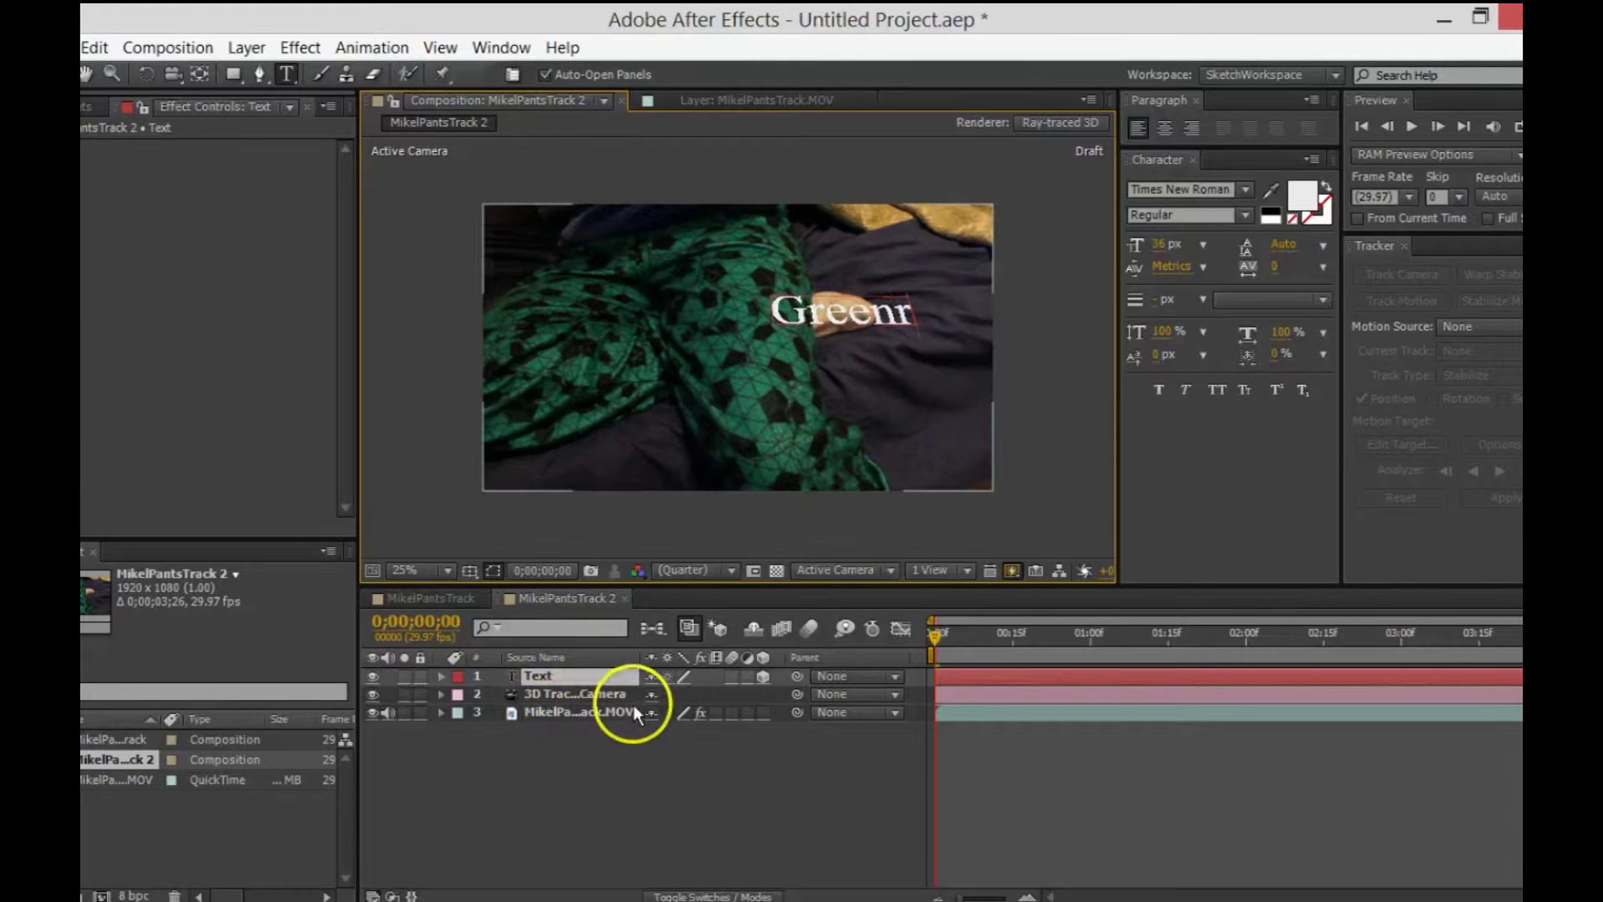
text(r)
click(610, 678)
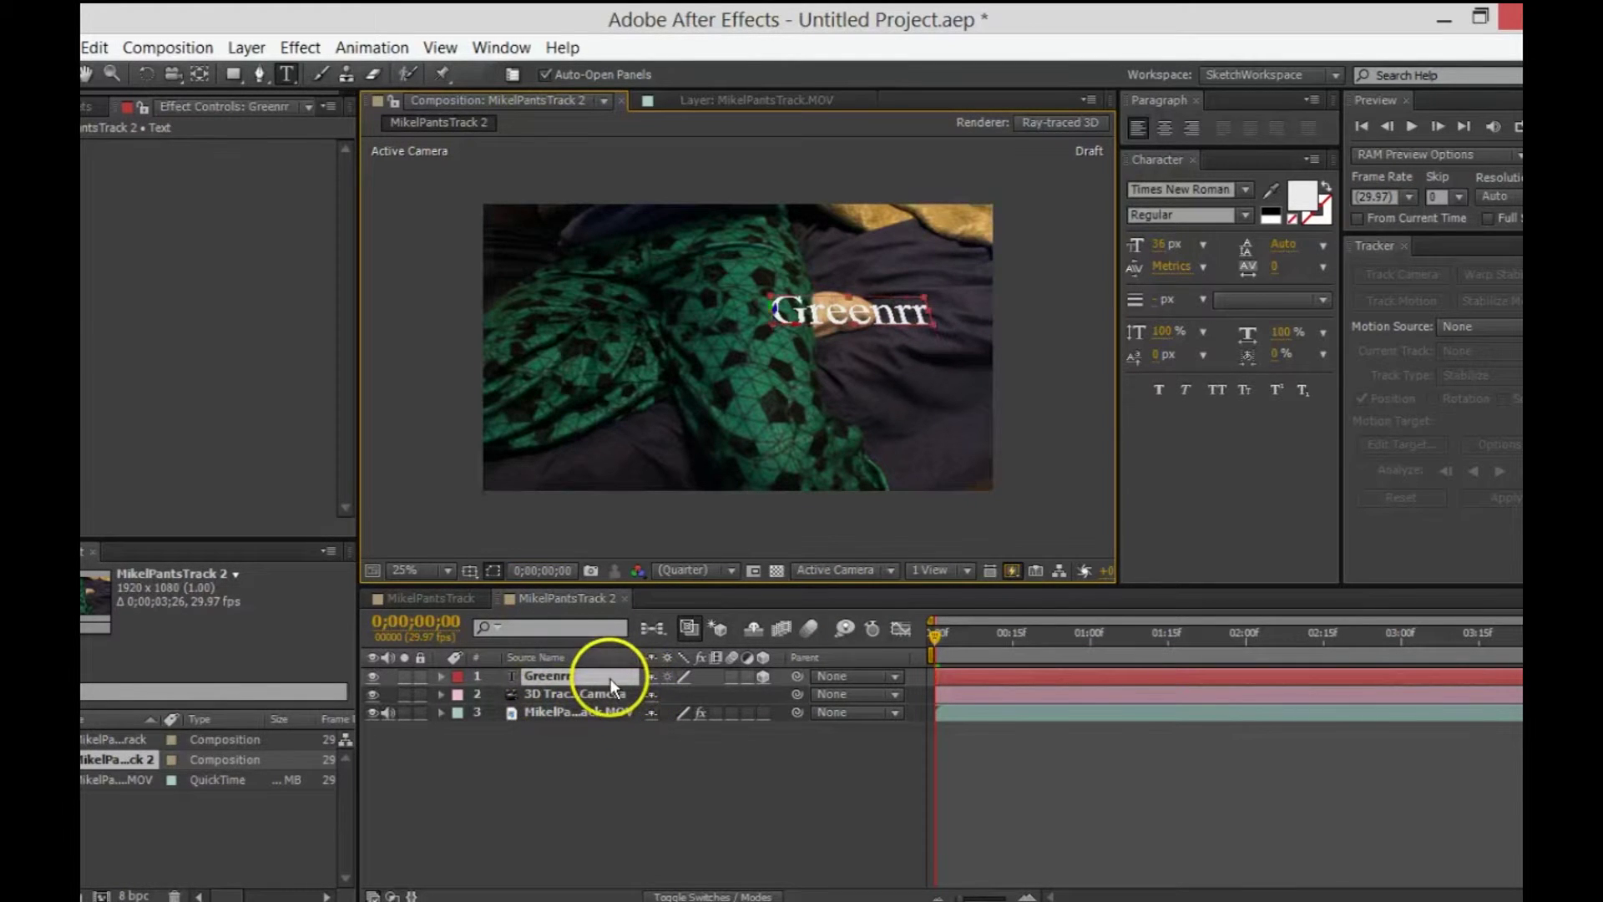
click(929, 315)
key(ctrl+z)
click(566, 678)
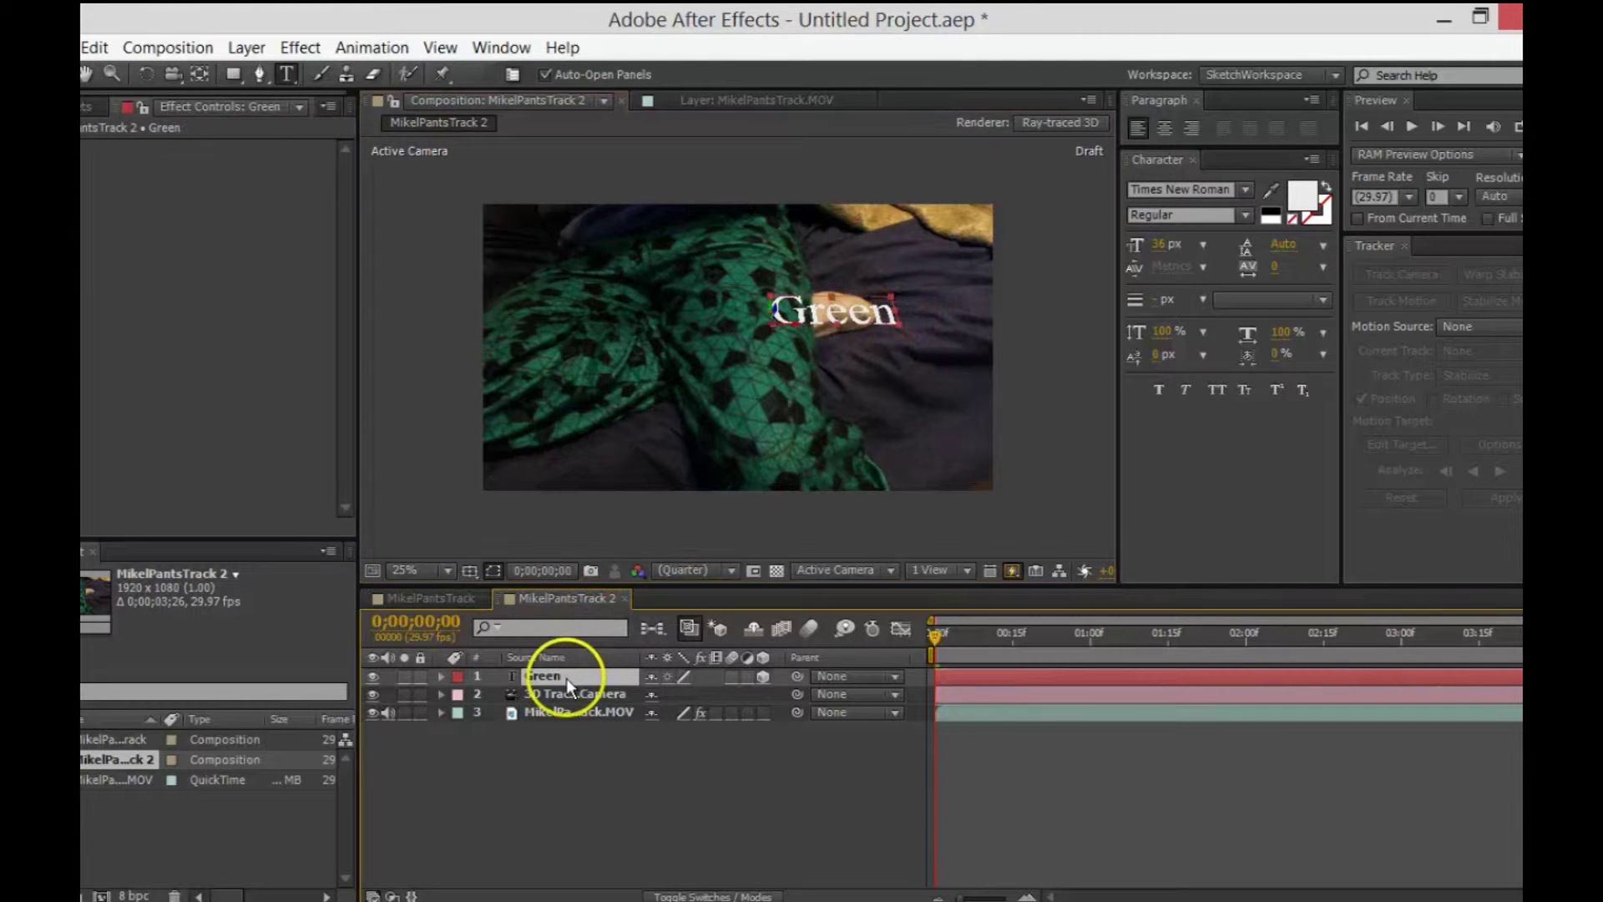
key(r)
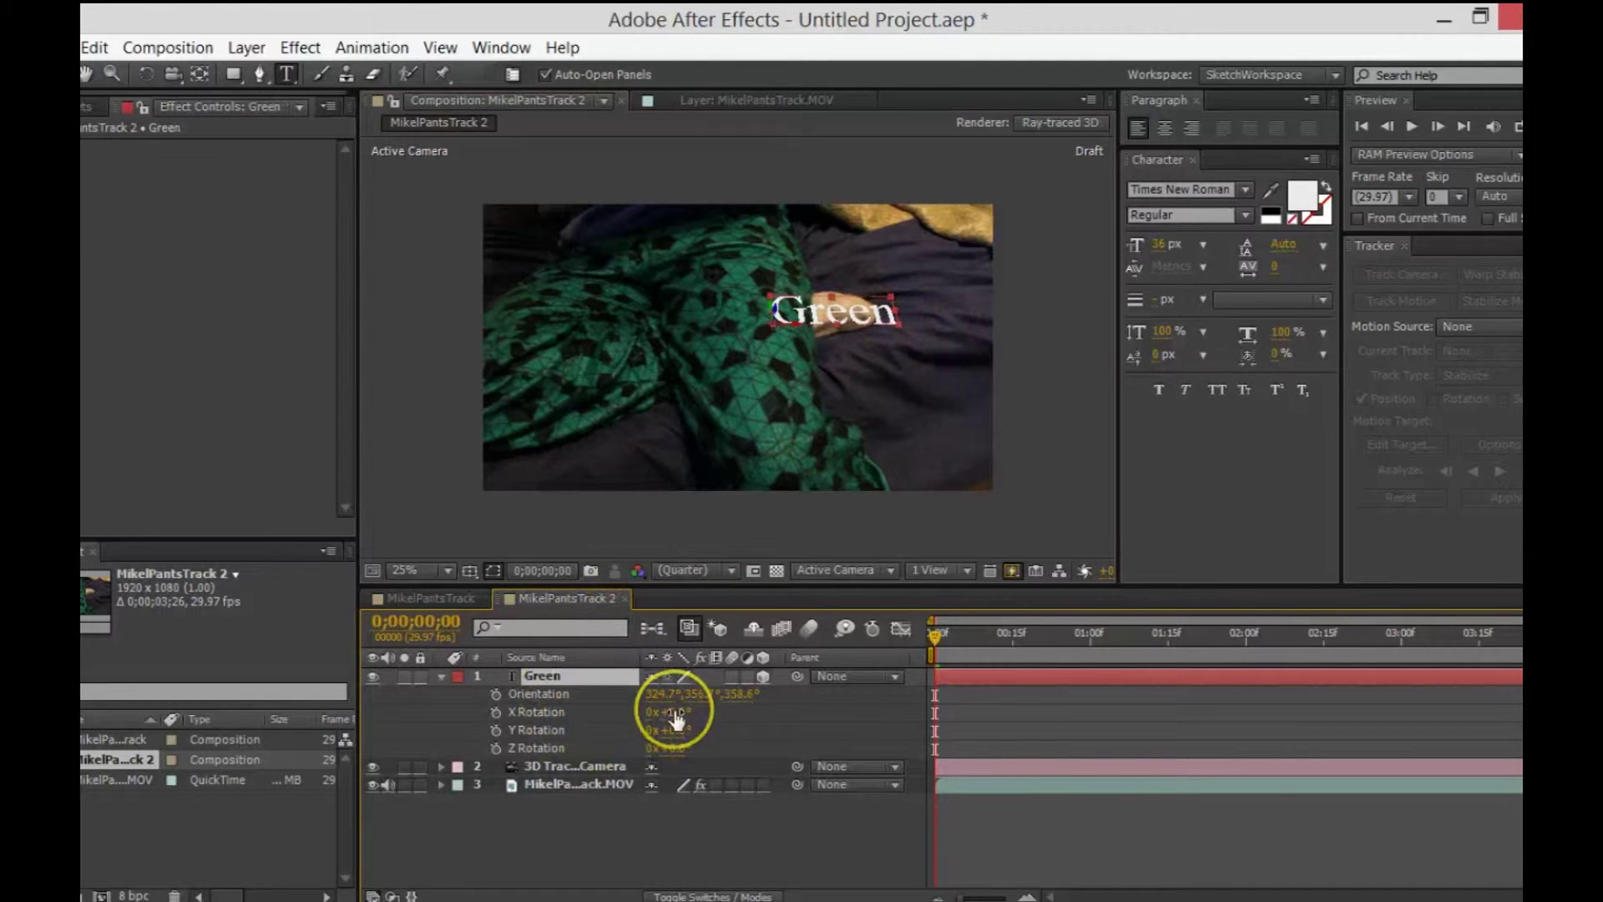
Step: Scrub the Green layer's X Rotation to 48° and deselect the layer
drag(676, 717, 676, 718)
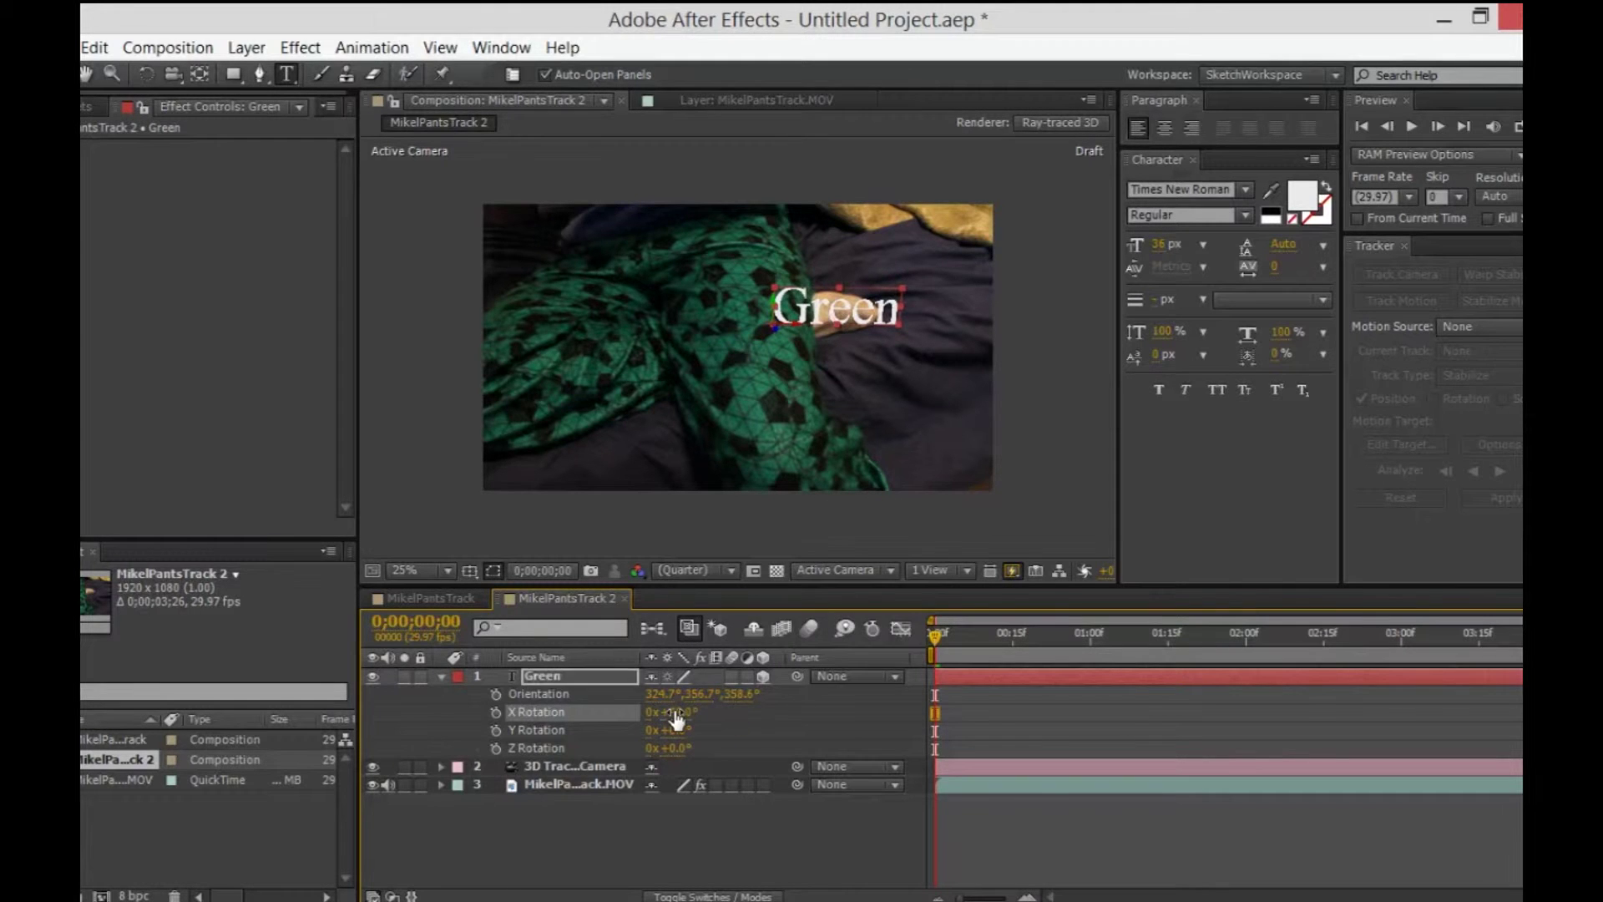
click(726, 848)
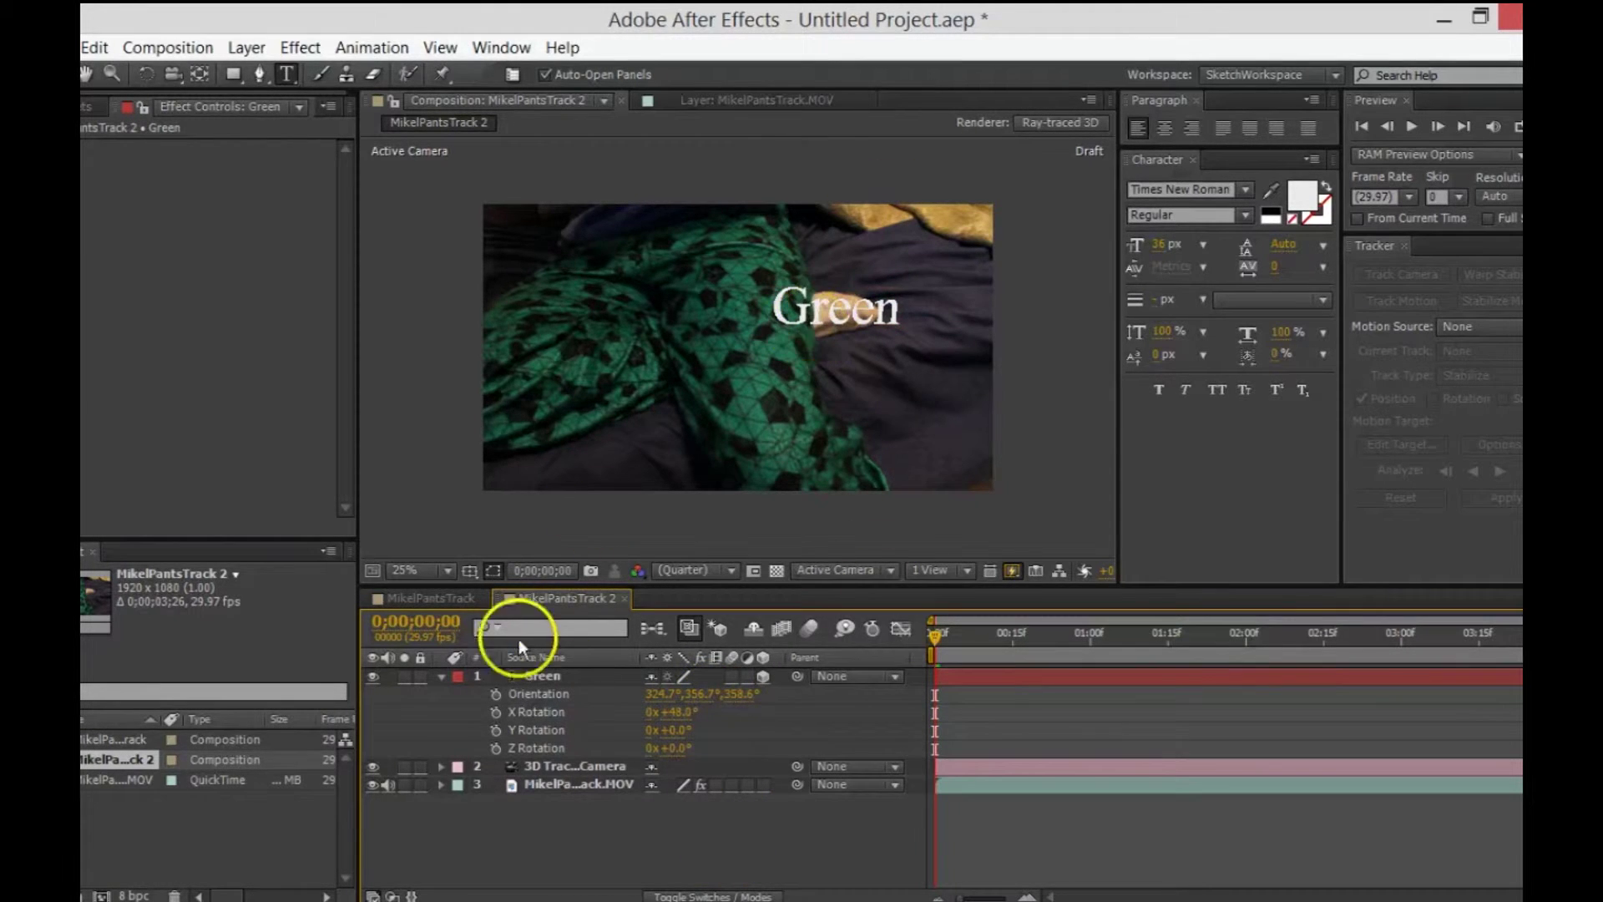
click(441, 675)
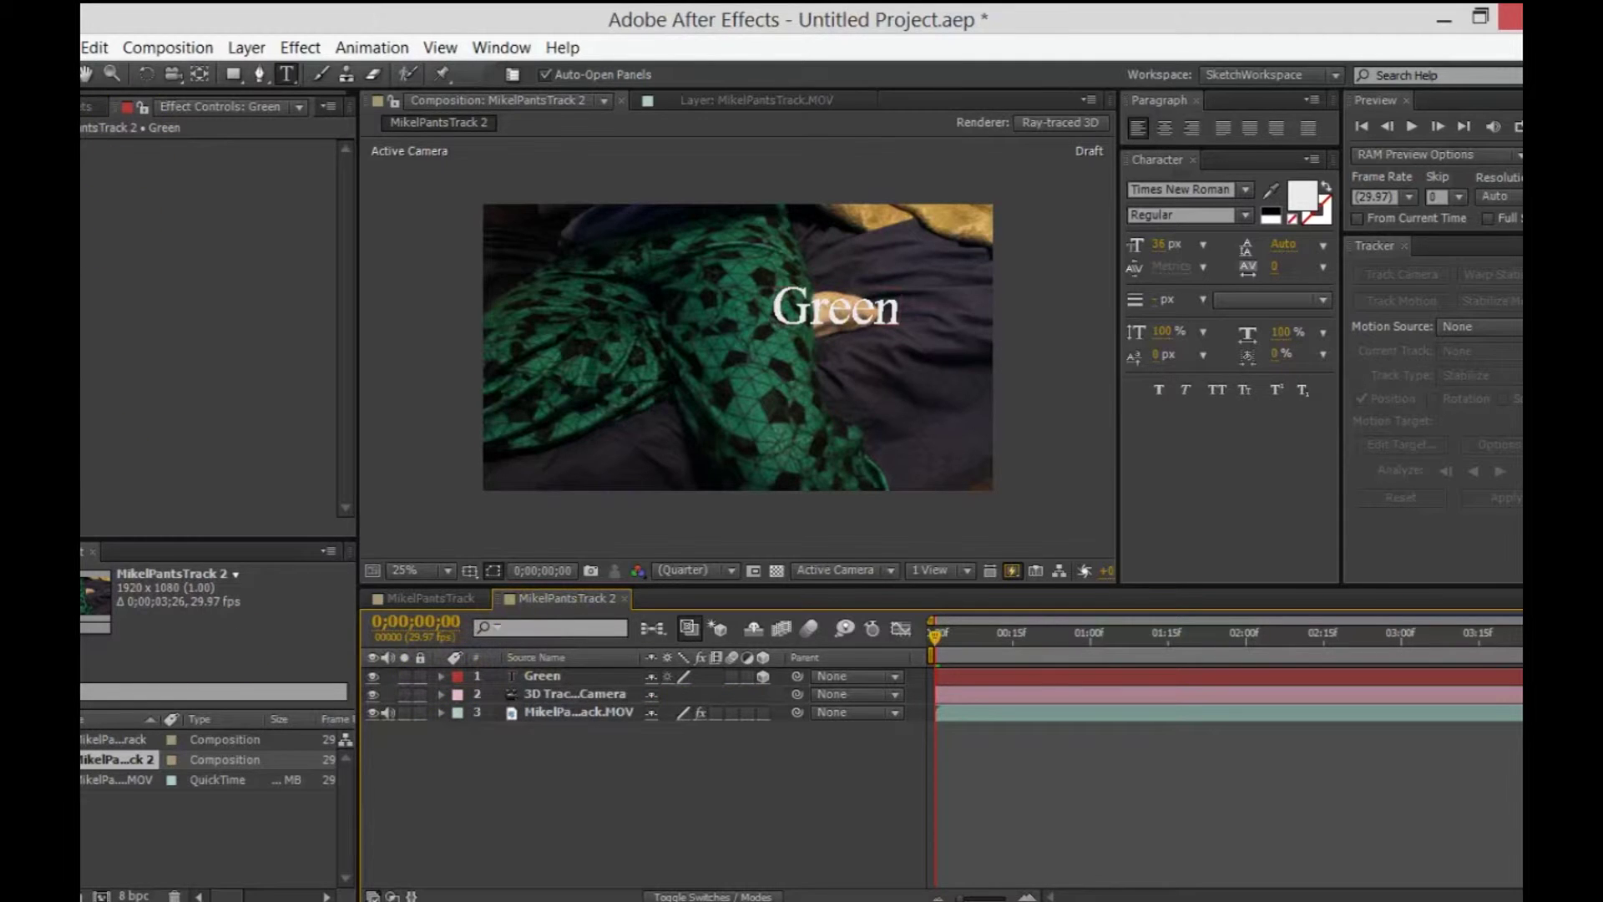
Step: Select the Green text layer and expand its Geometry Options
click(84, 74)
click(535, 675)
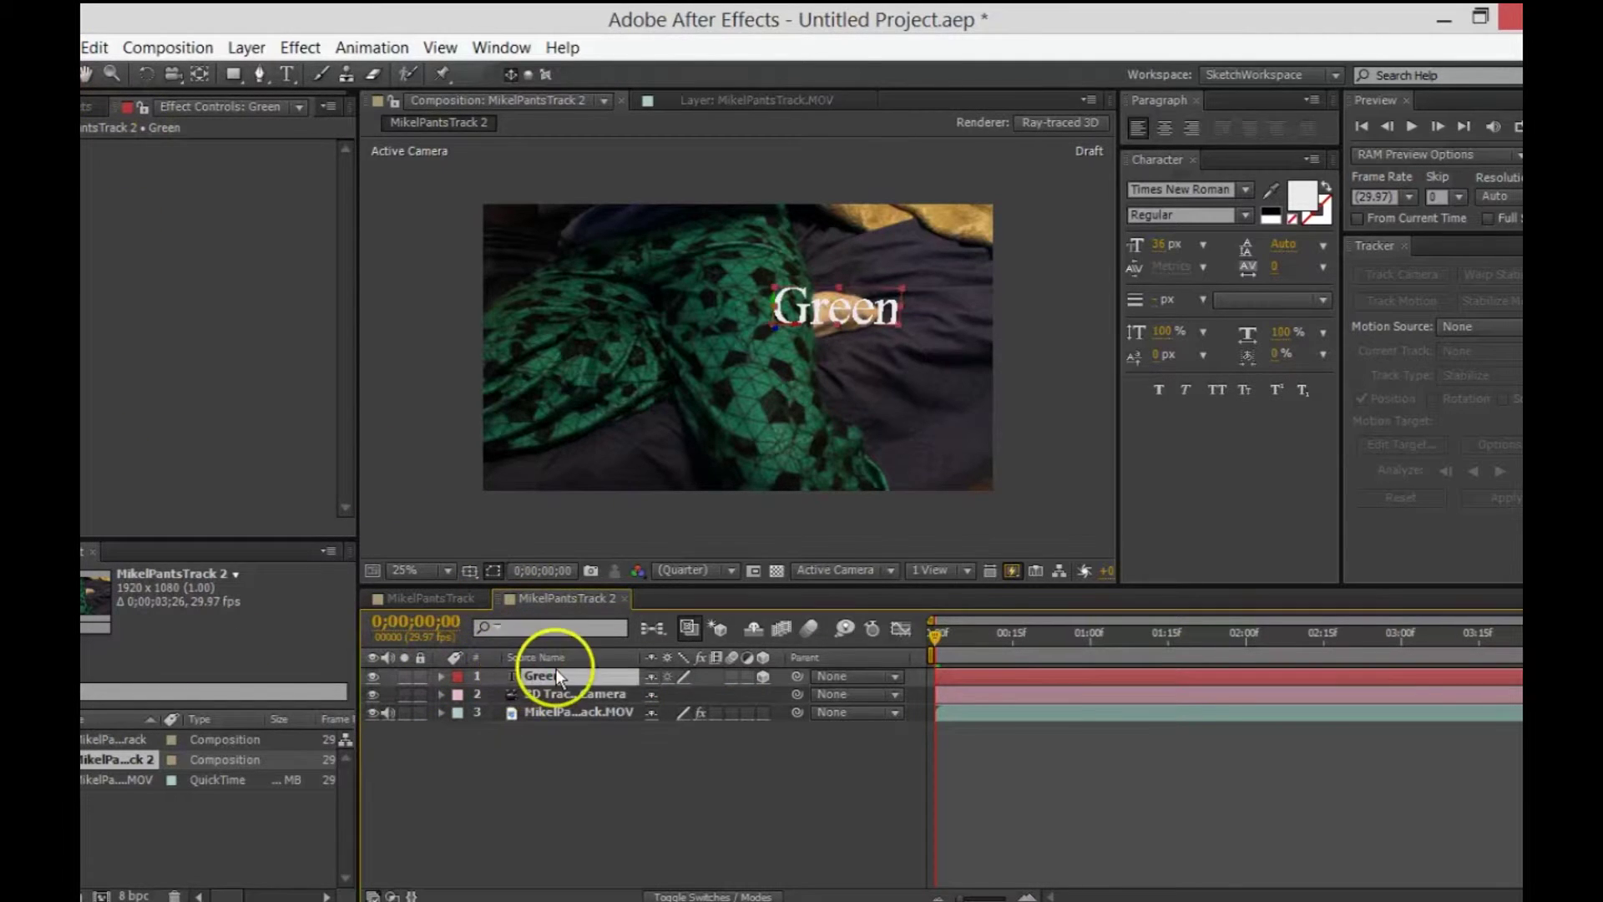
right_click(555, 668)
click(493, 729)
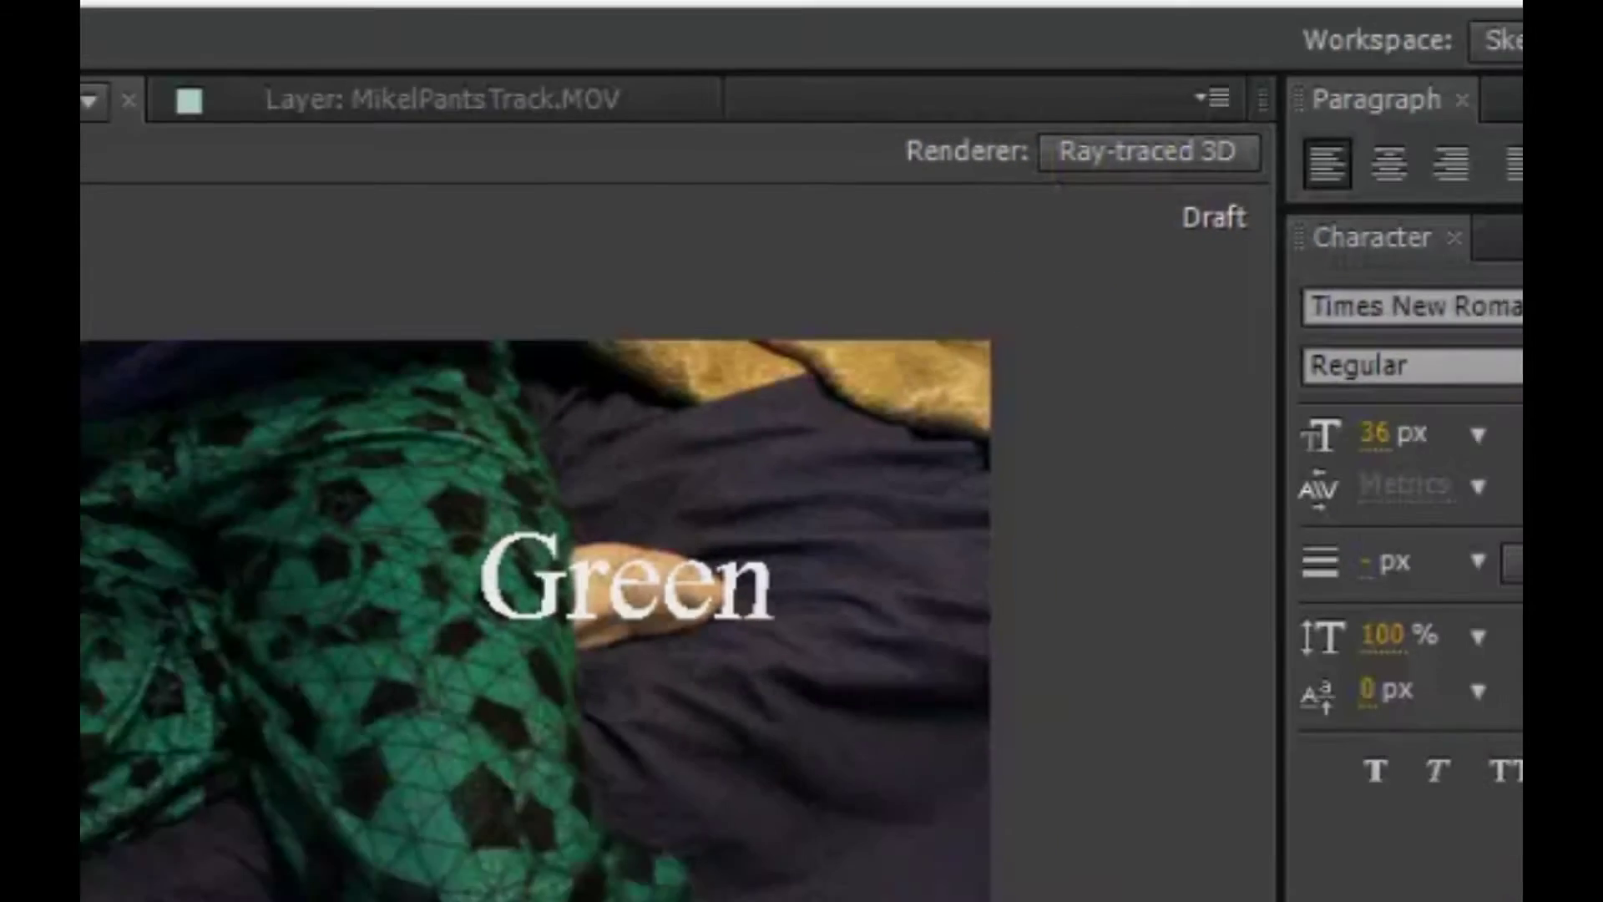
click(325, 717)
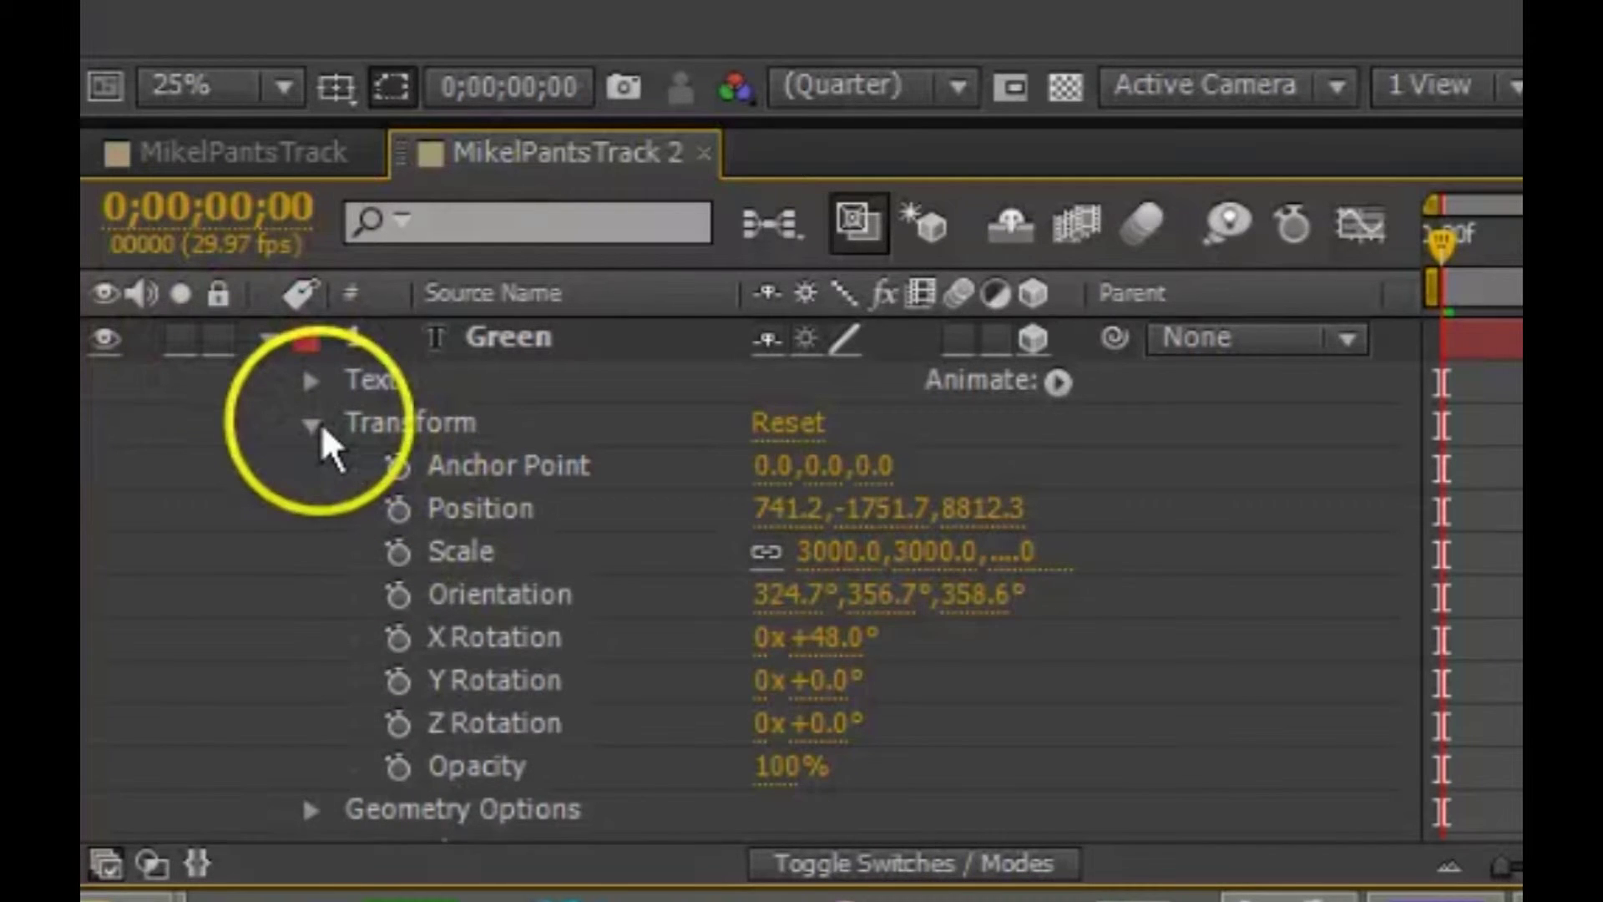
click(320, 422)
click(308, 463)
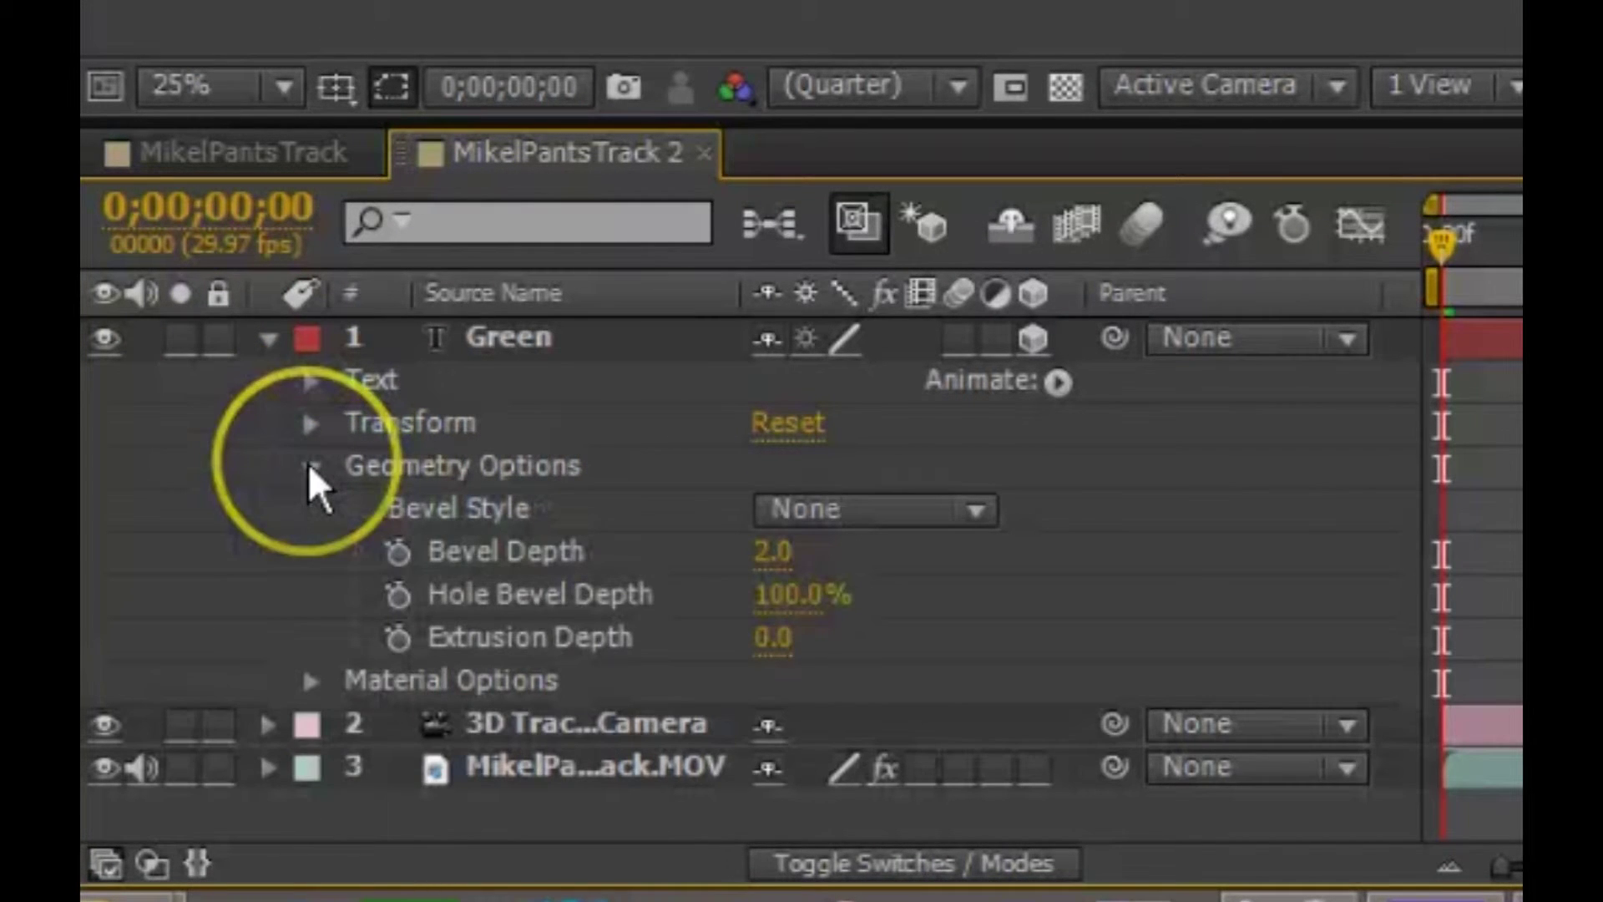
Step: Choose a Concave bevel style, Bevel Depth 5.0 and Extrusion Depth 175.0
click(848, 517)
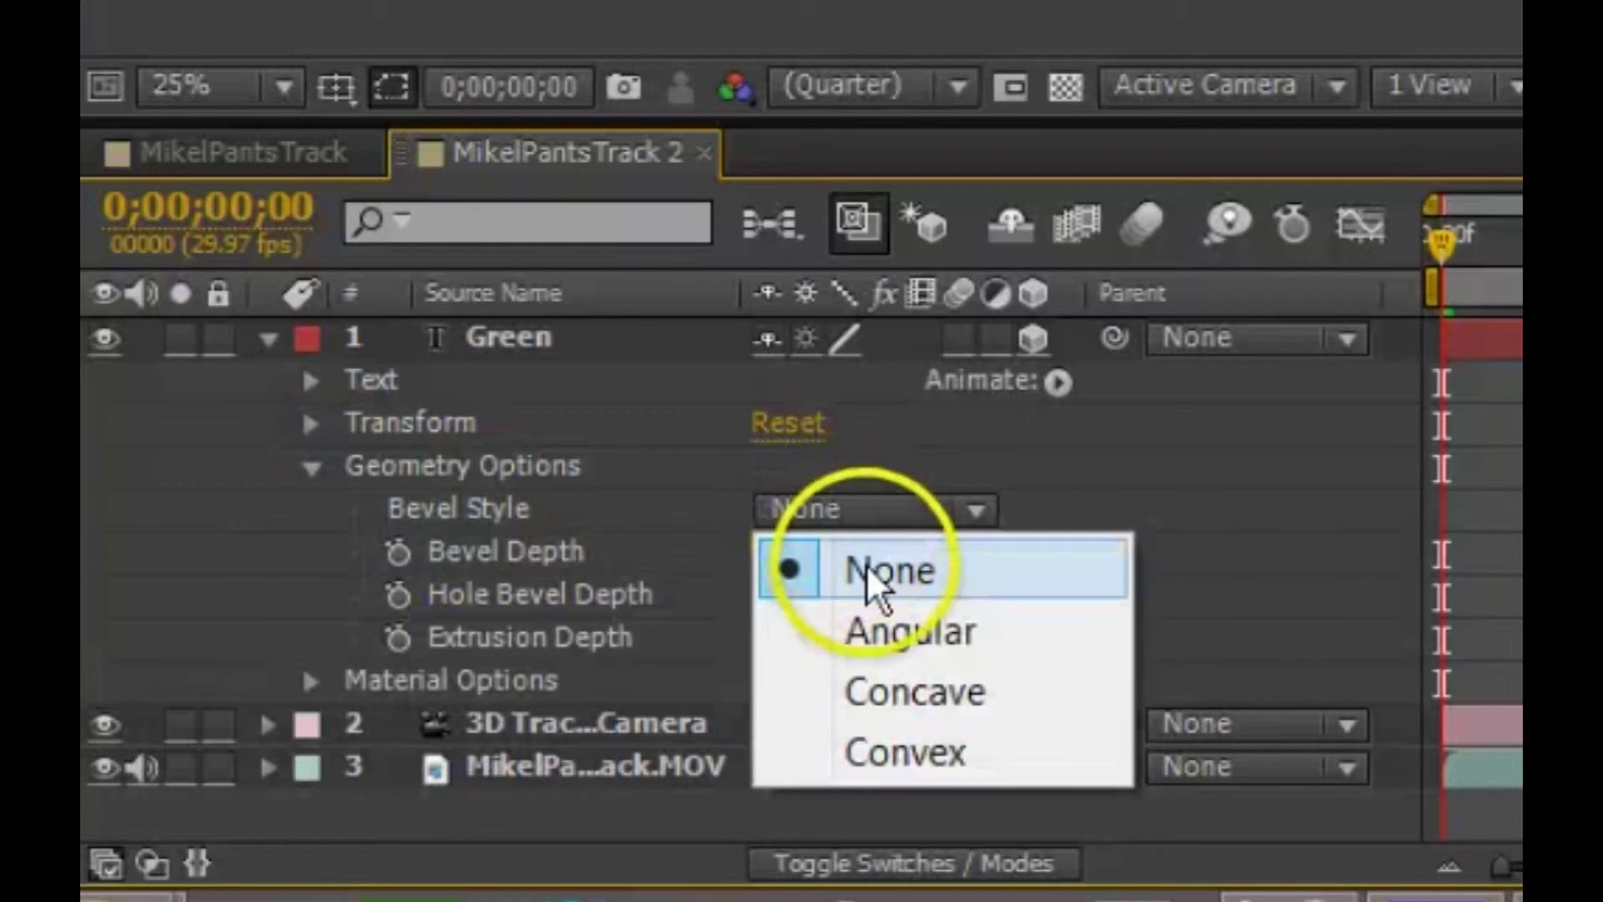
click(909, 710)
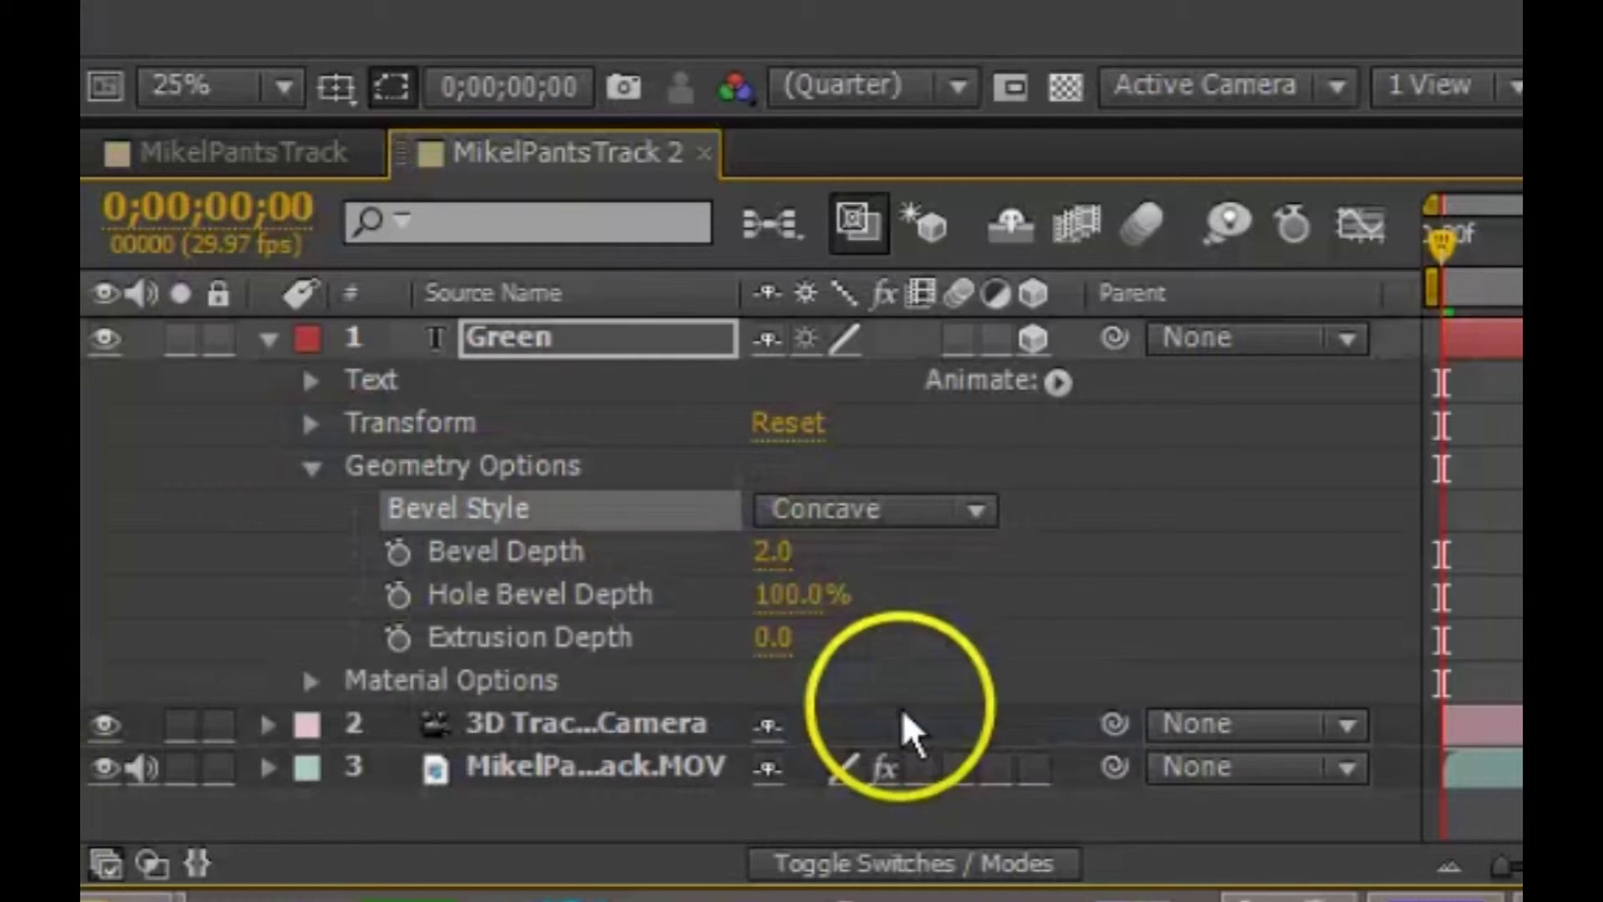
click(775, 565)
text(5)
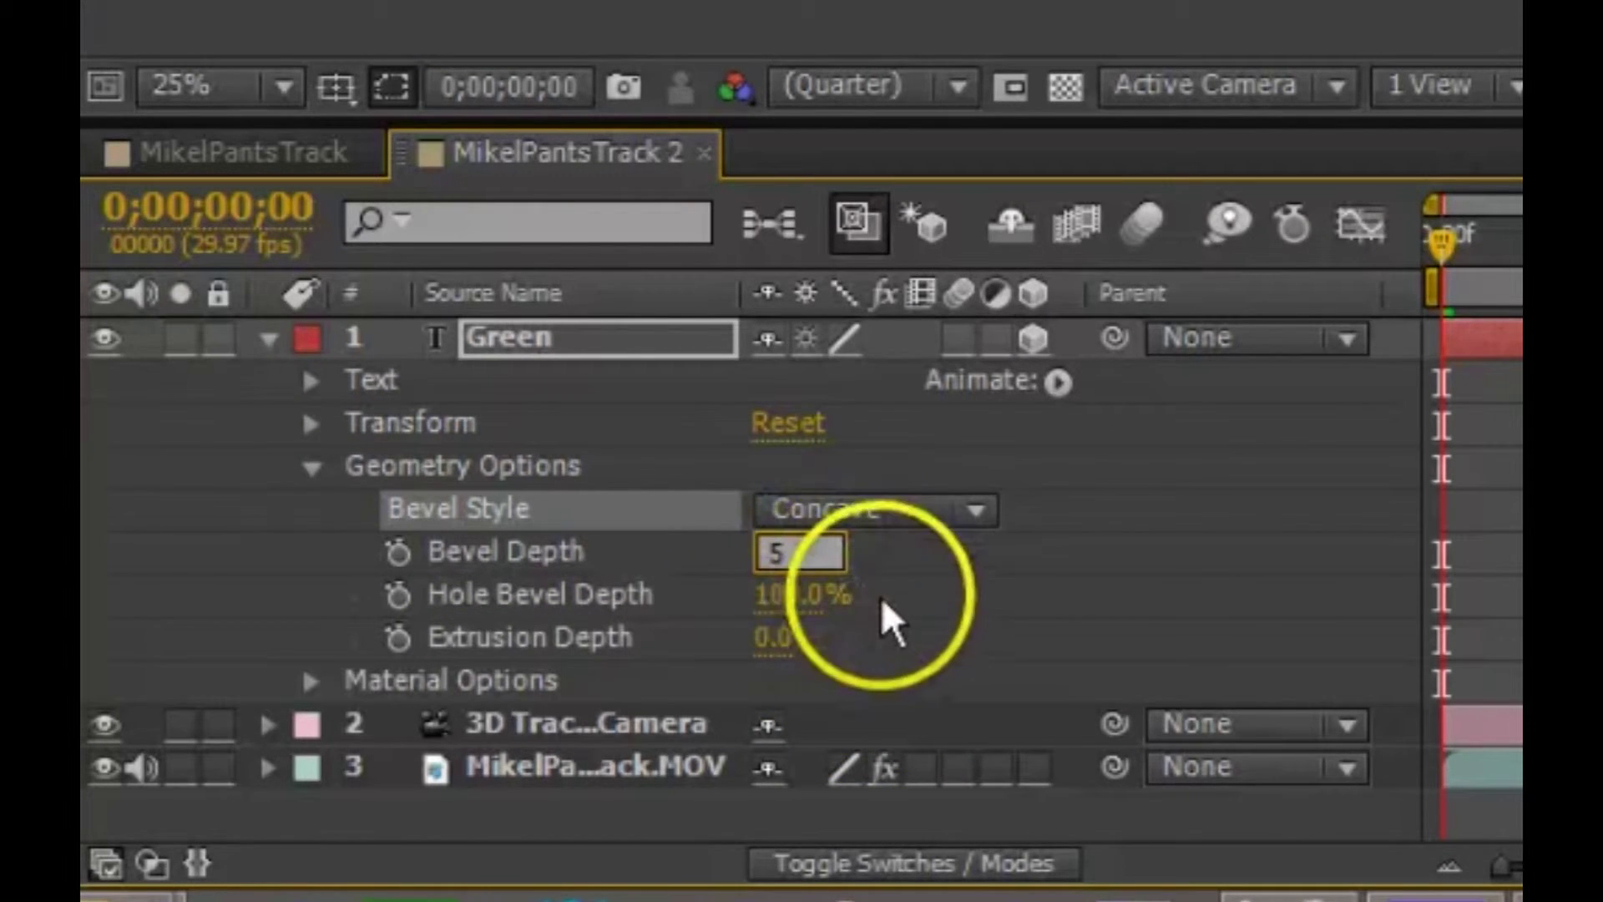
key(Return)
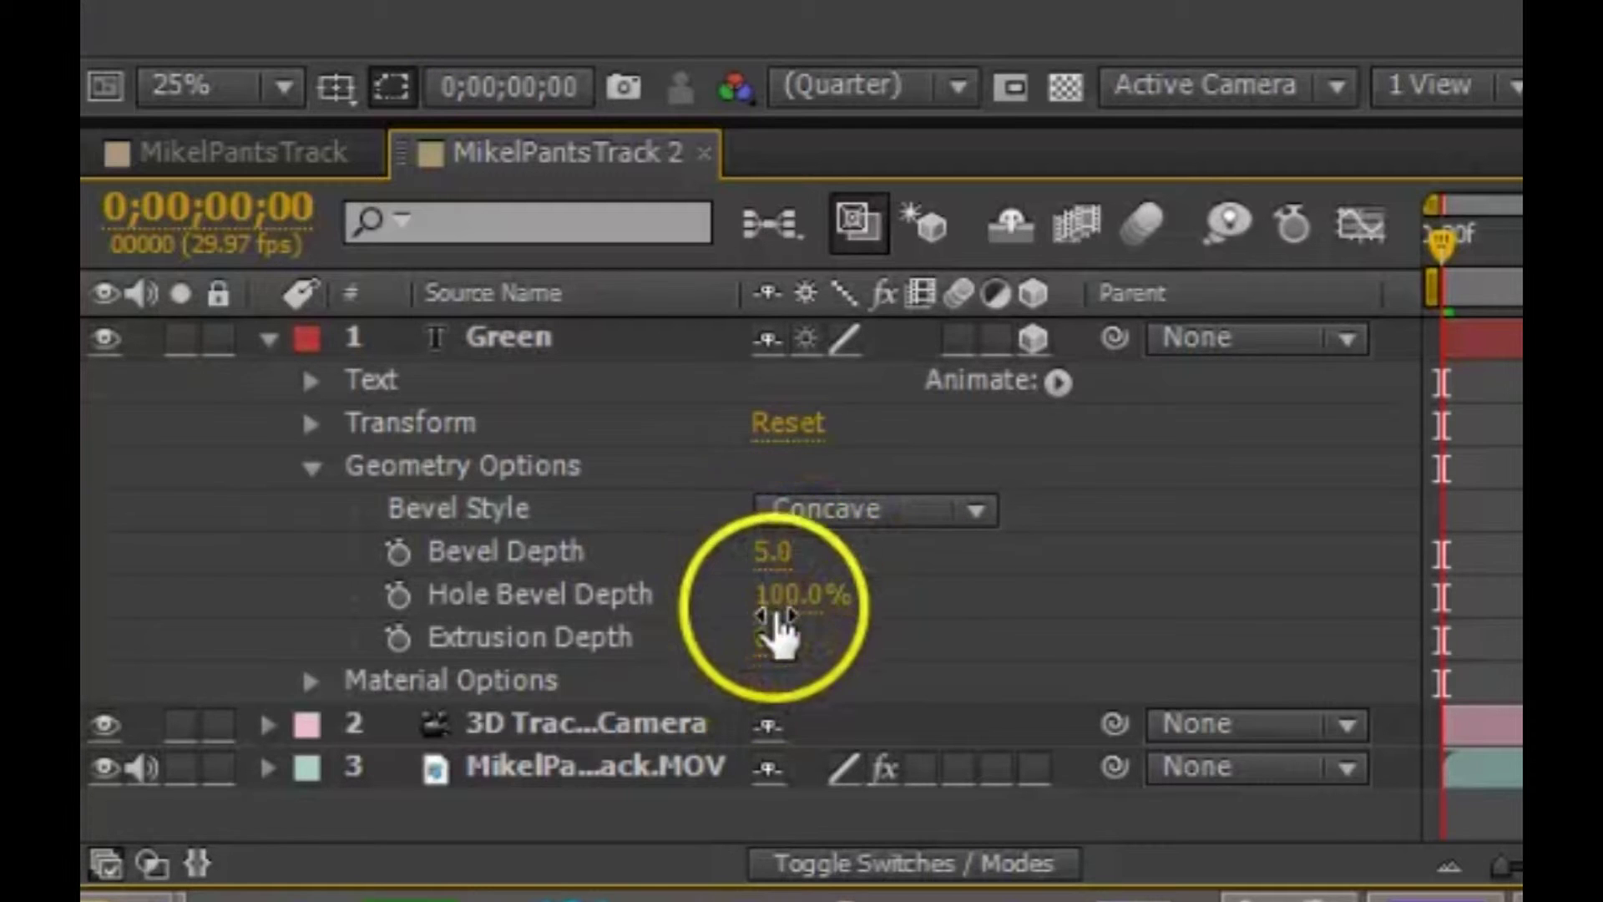
click(772, 638)
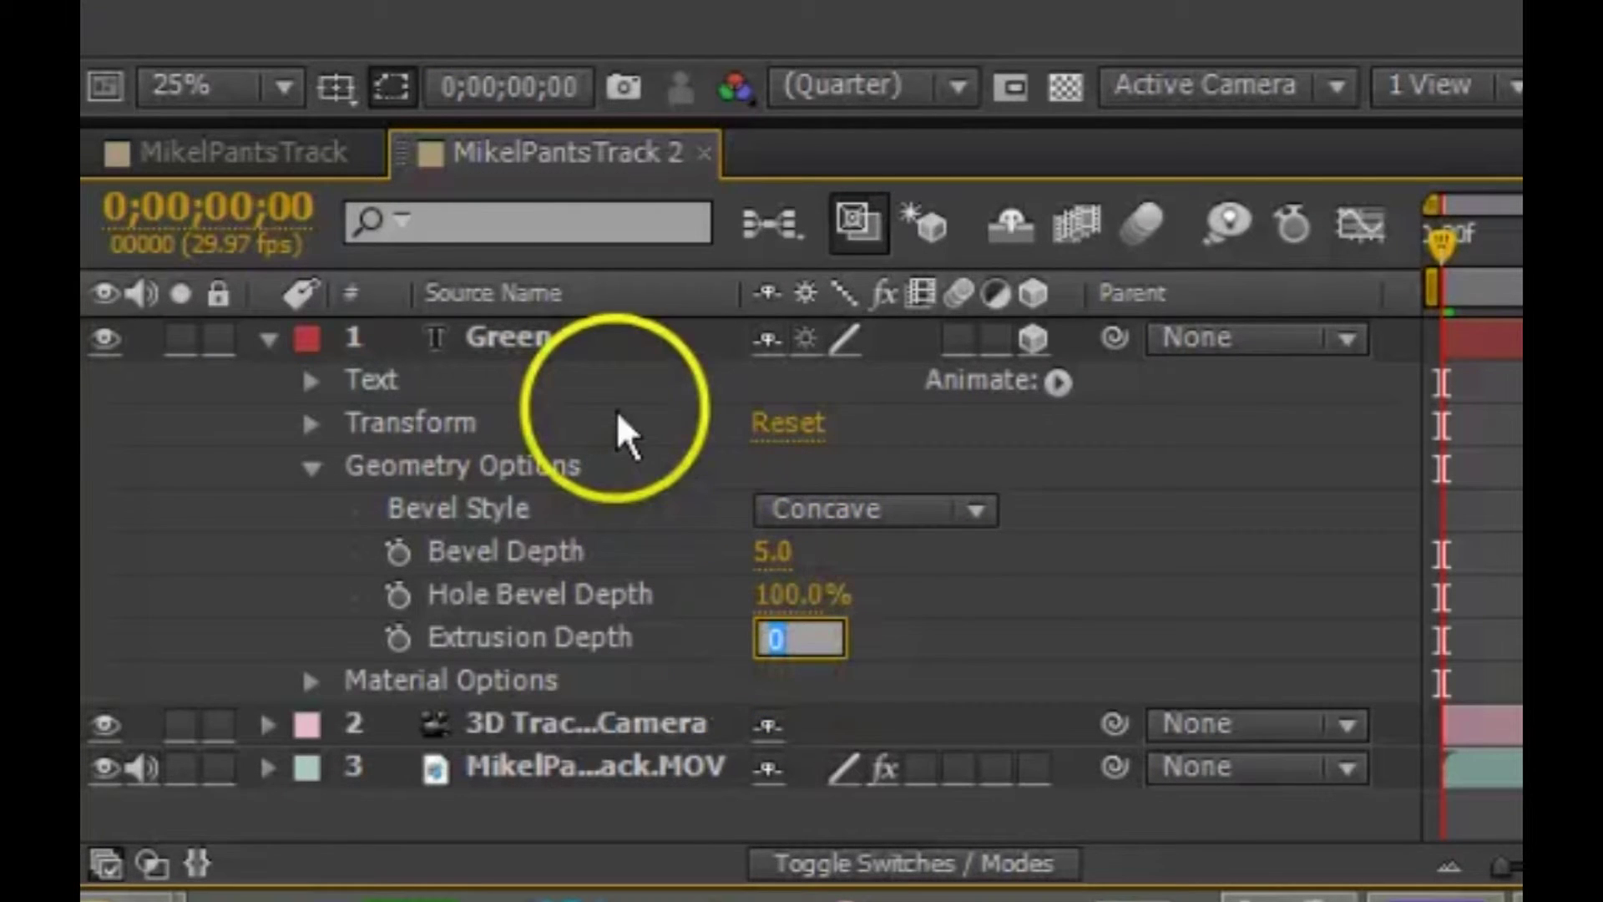
text(175)
click(1002, 654)
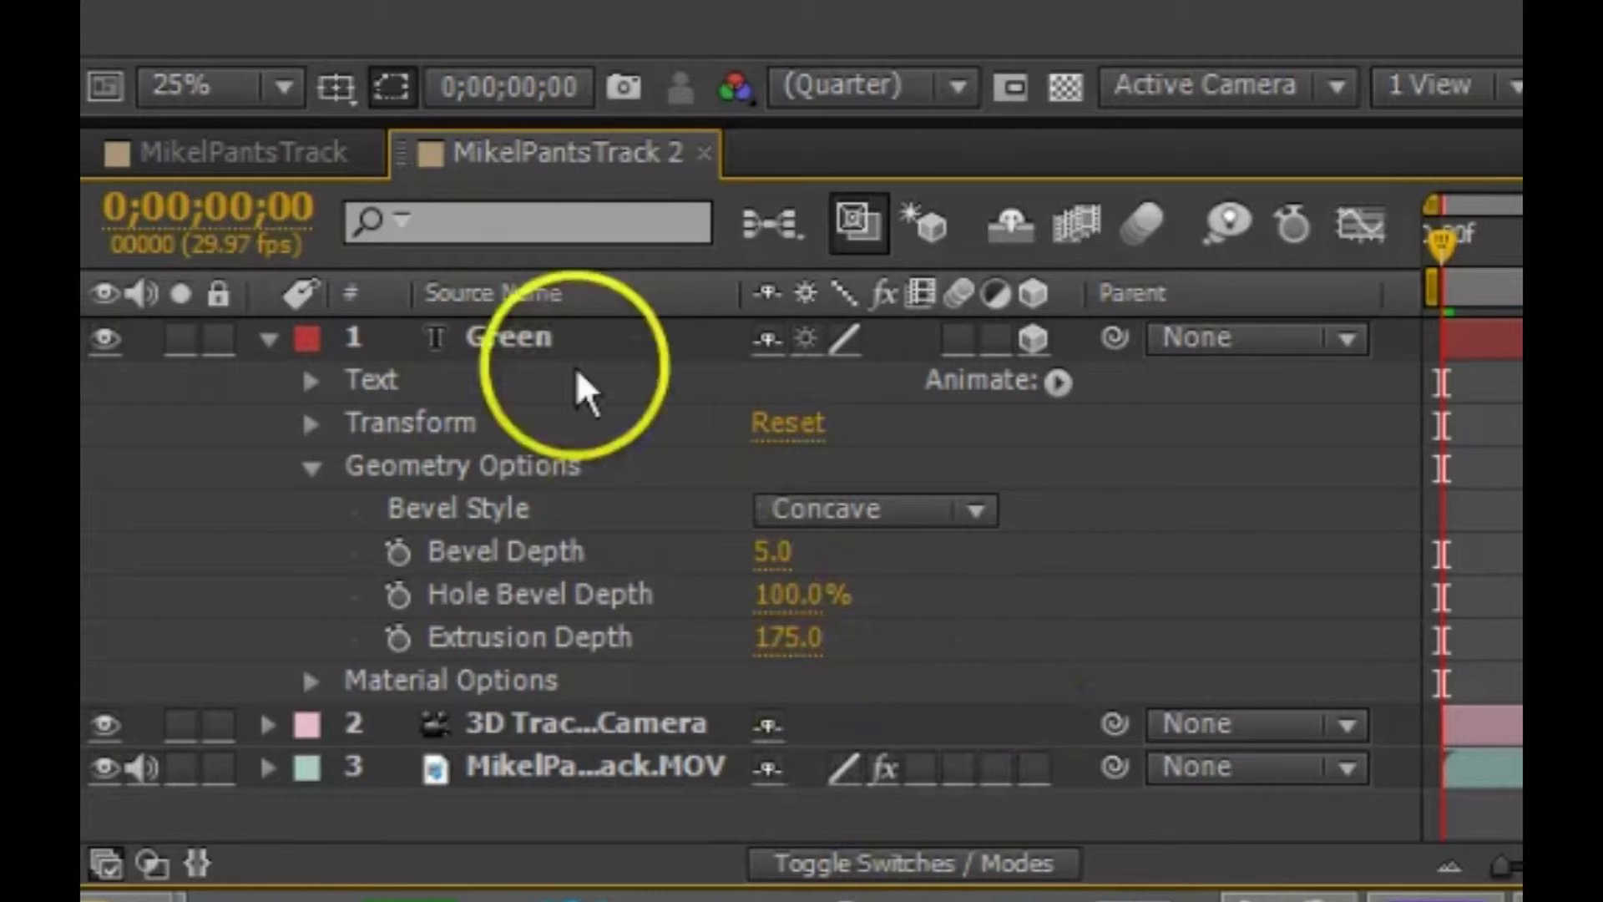
click(268, 338)
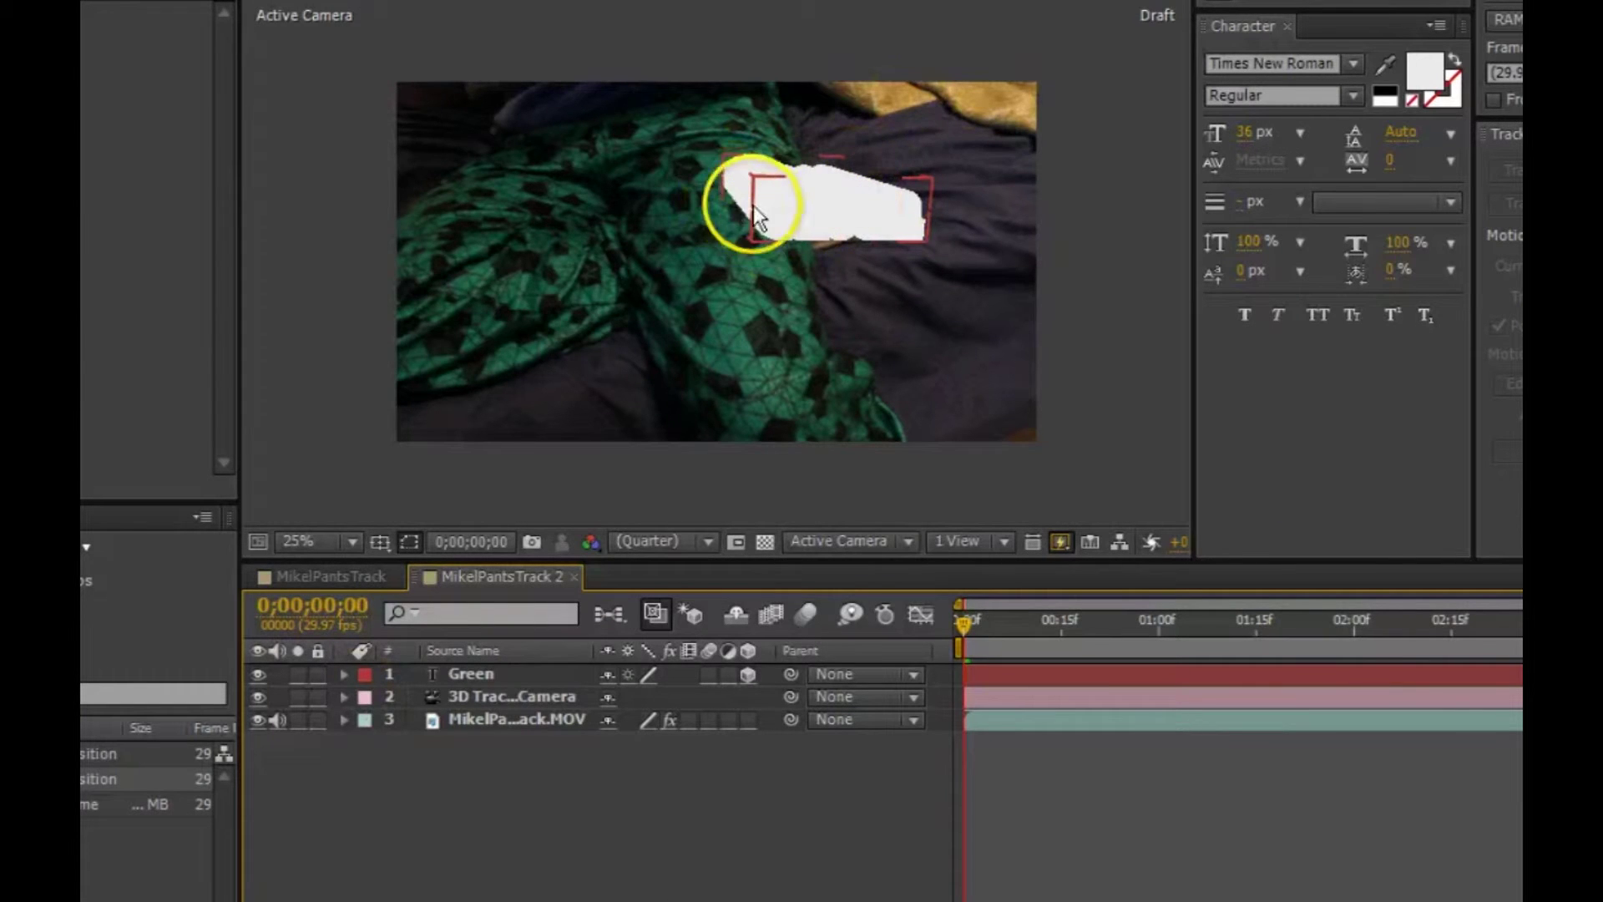
Step: Create Light 1 as a Point light with its colour shifted from green to yellow
right_click(643, 873)
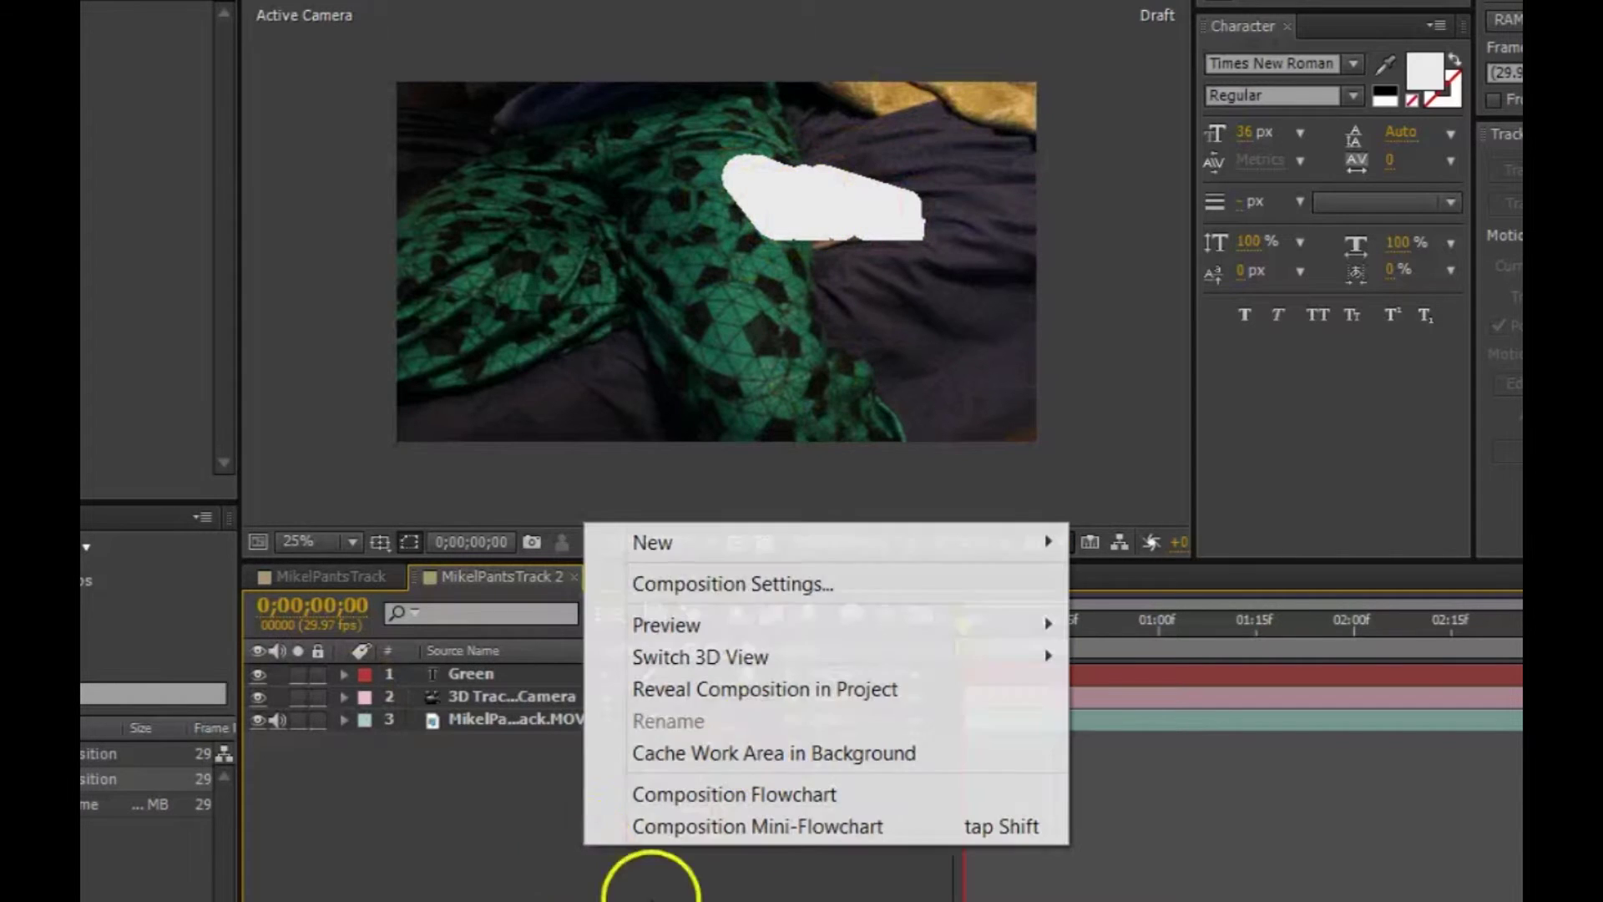
mouse_move(749, 543)
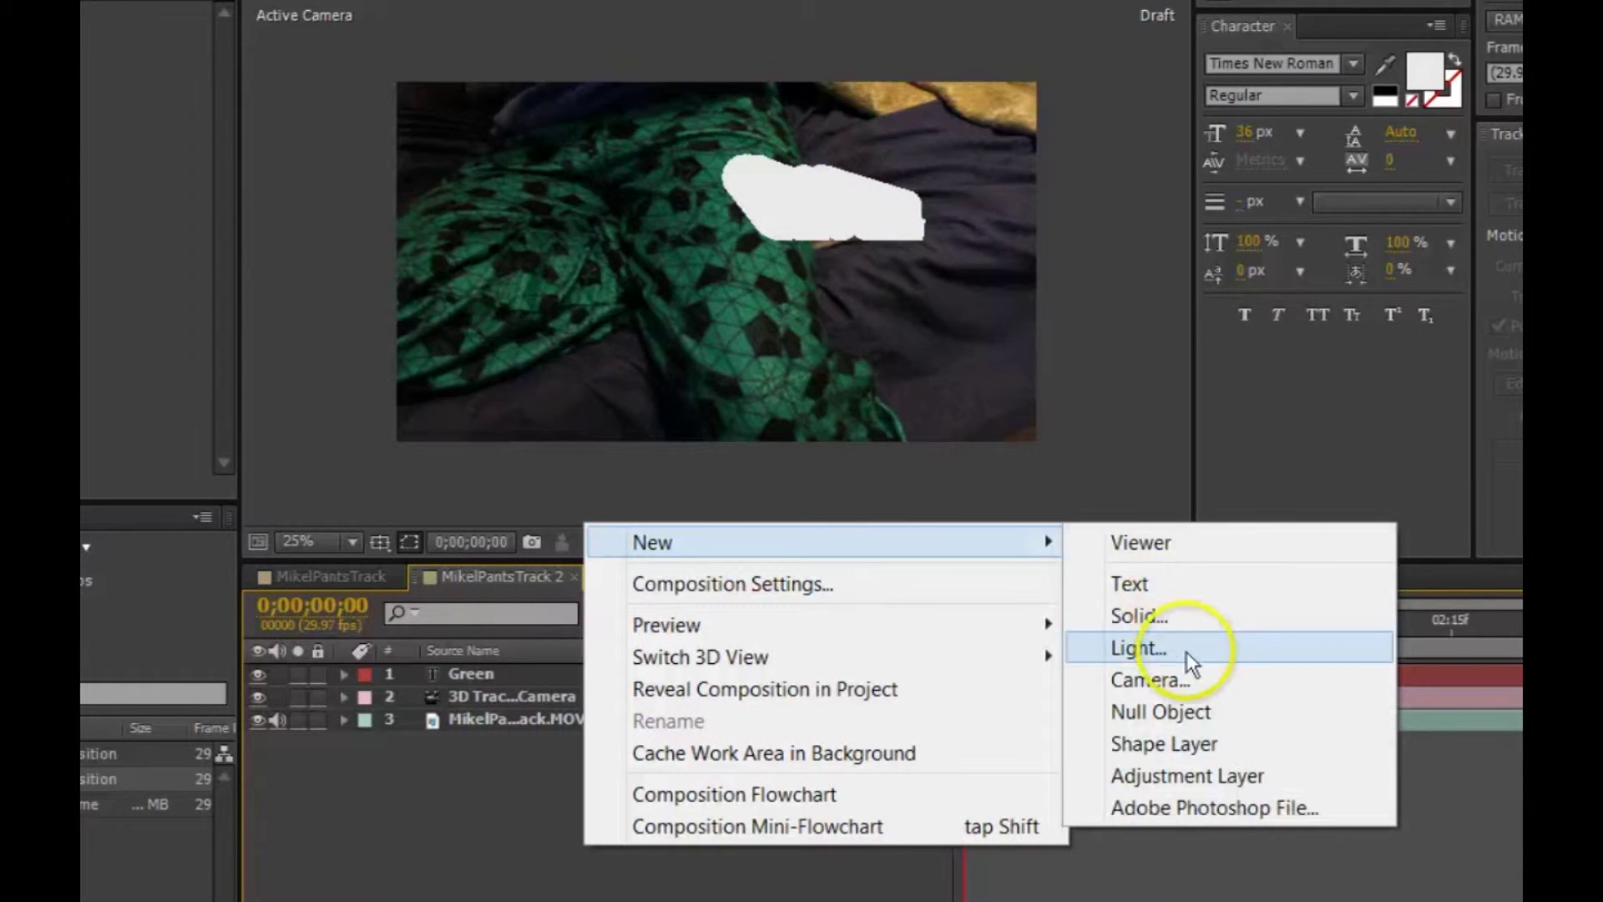
click(1179, 650)
click(791, 197)
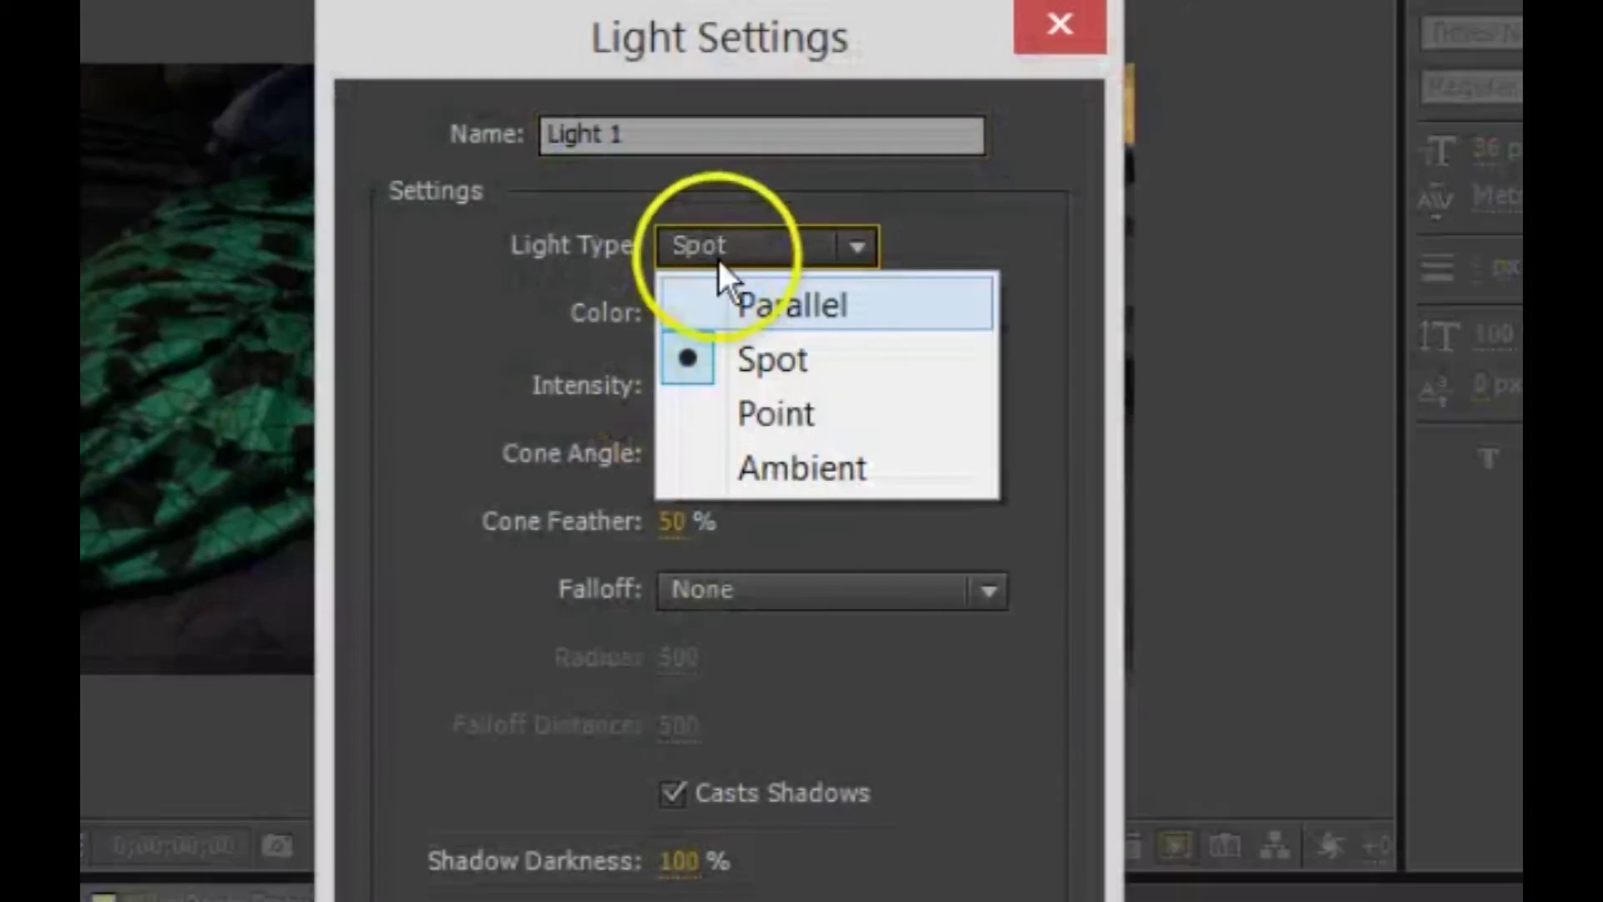
click(819, 286)
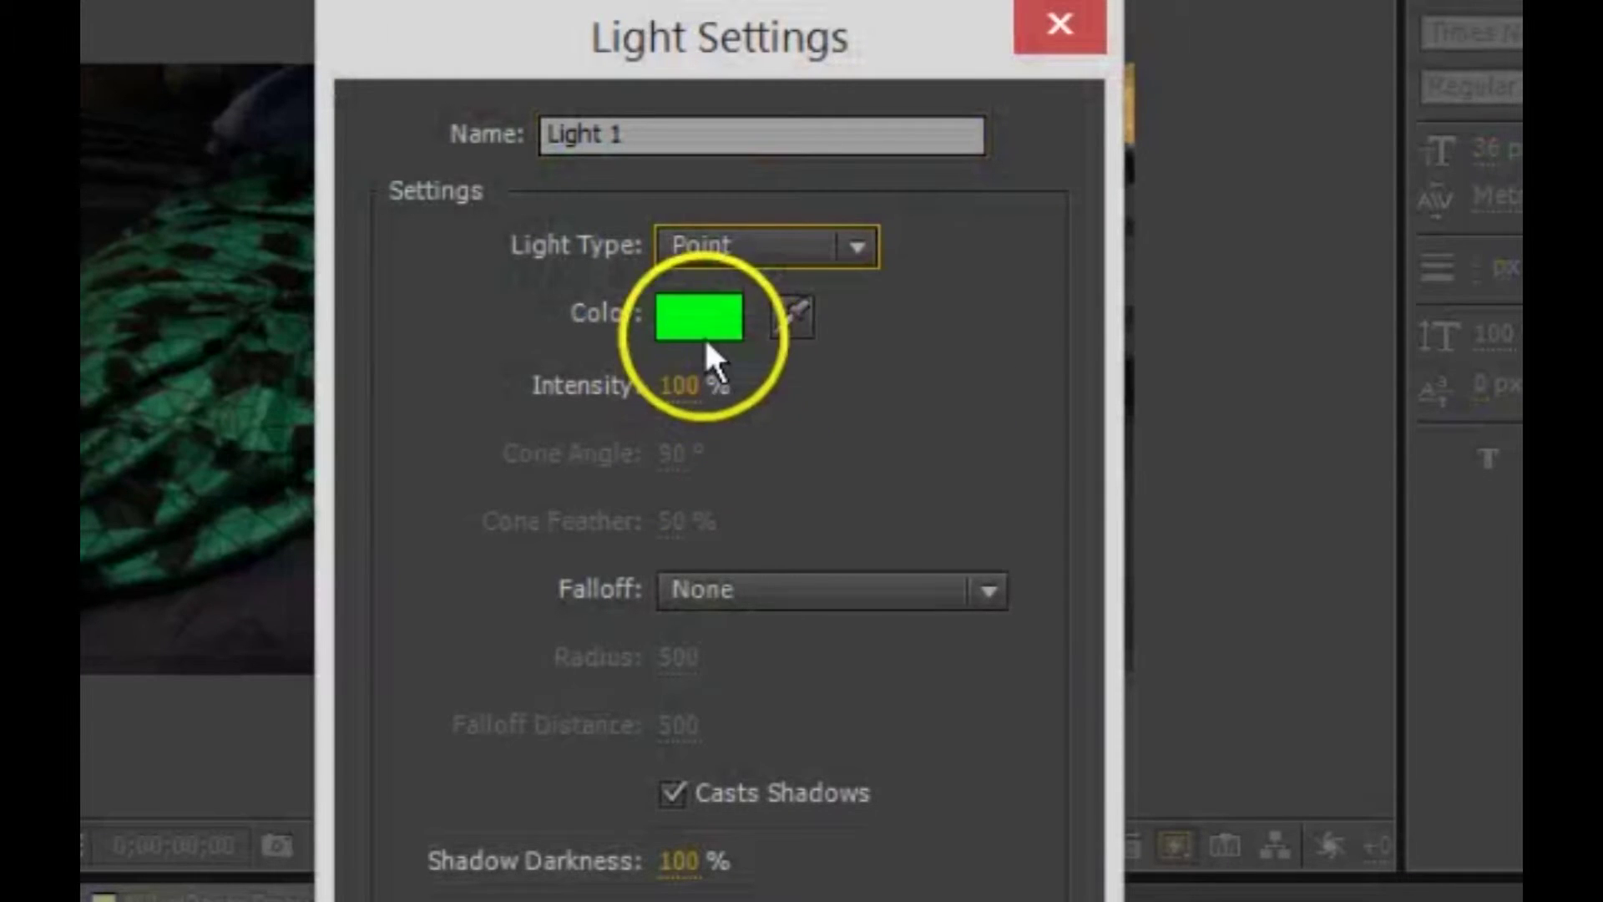
click(705, 334)
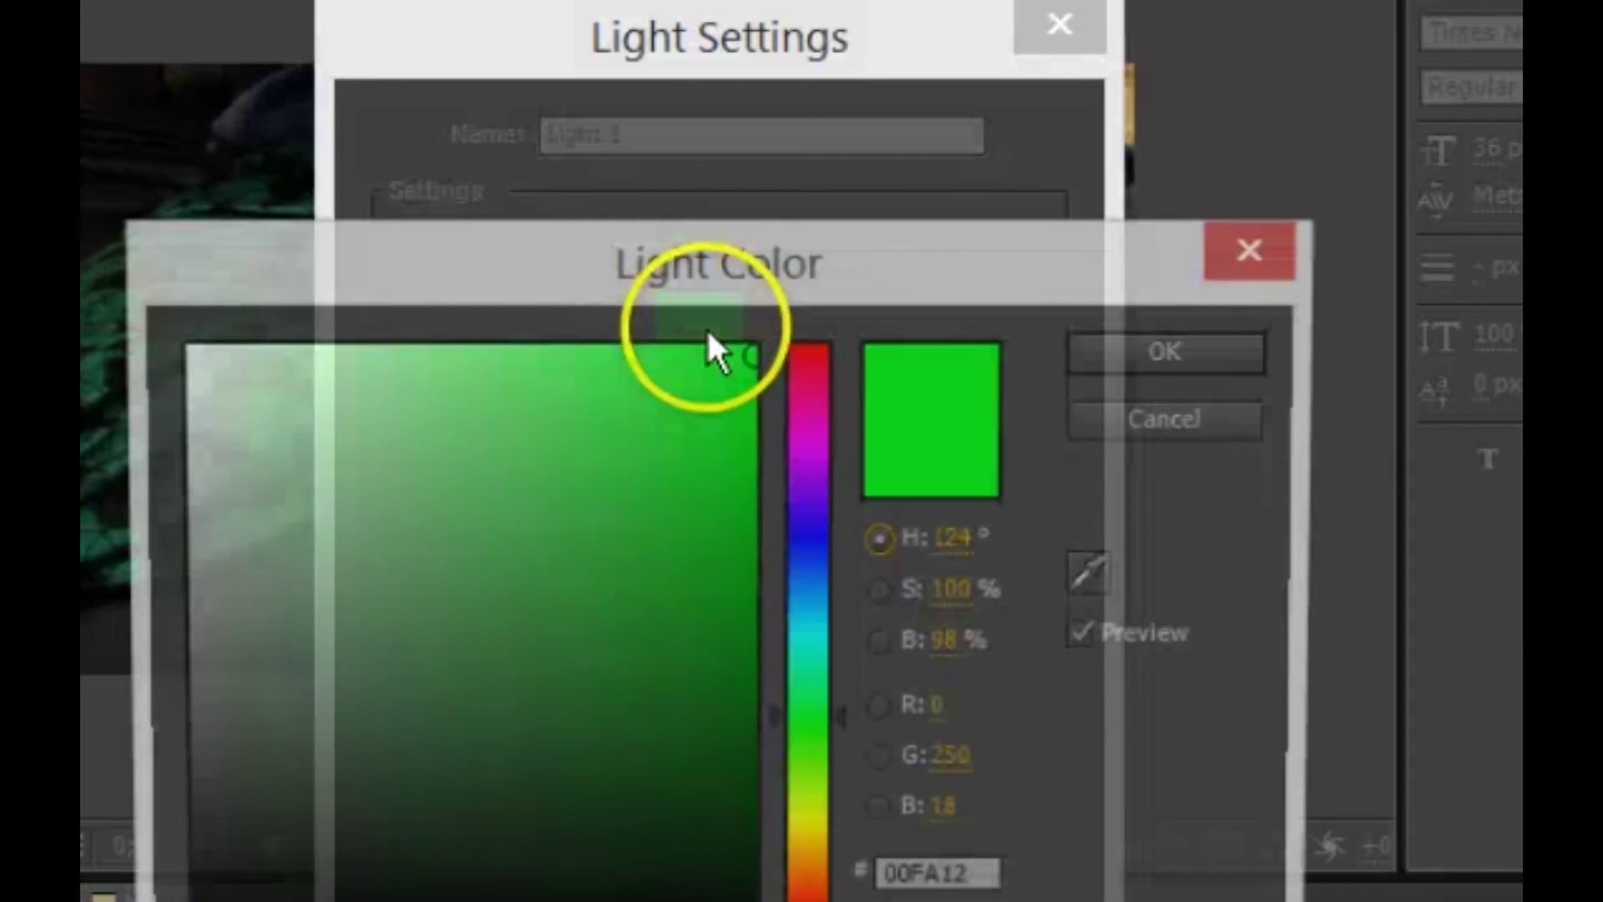
drag(834, 716, 835, 835)
click(1113, 347)
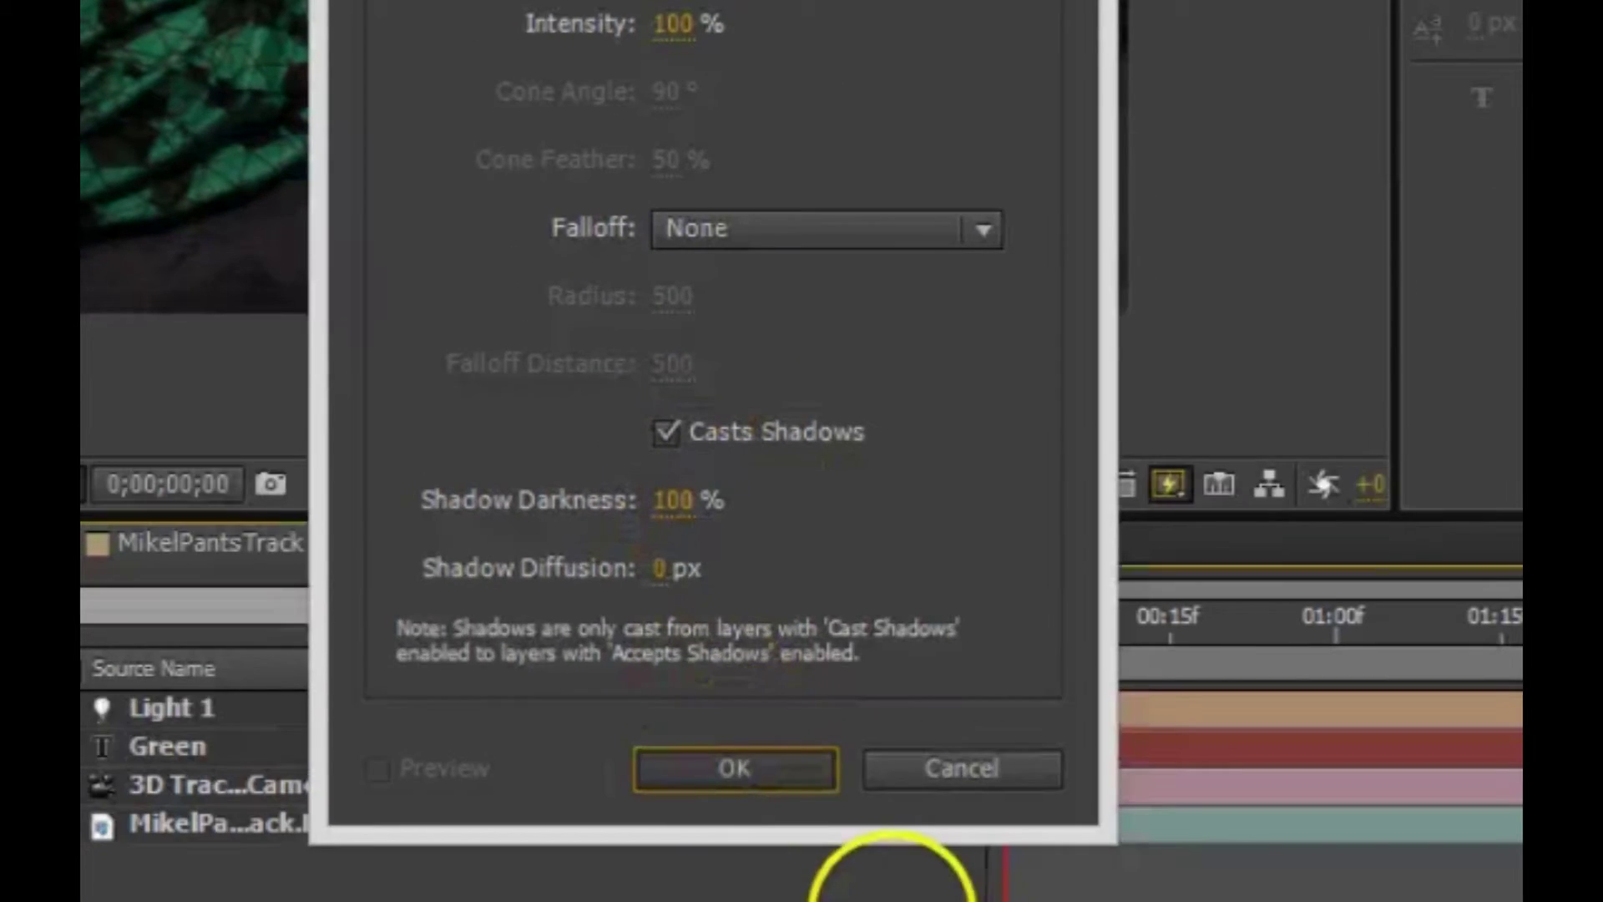
click(735, 767)
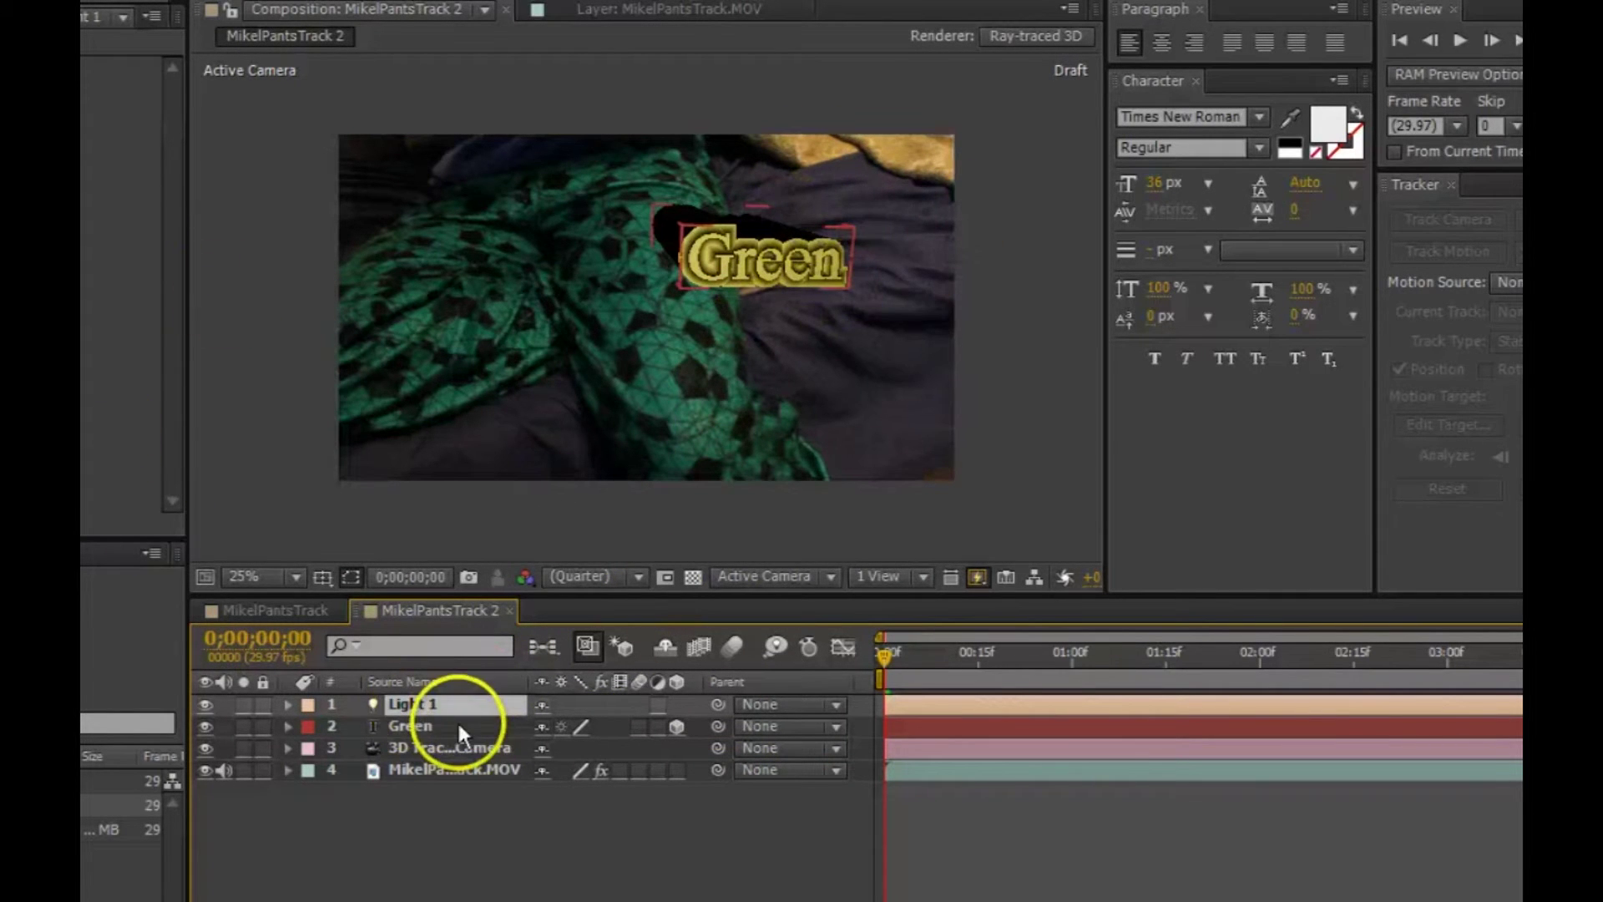
key(comma)
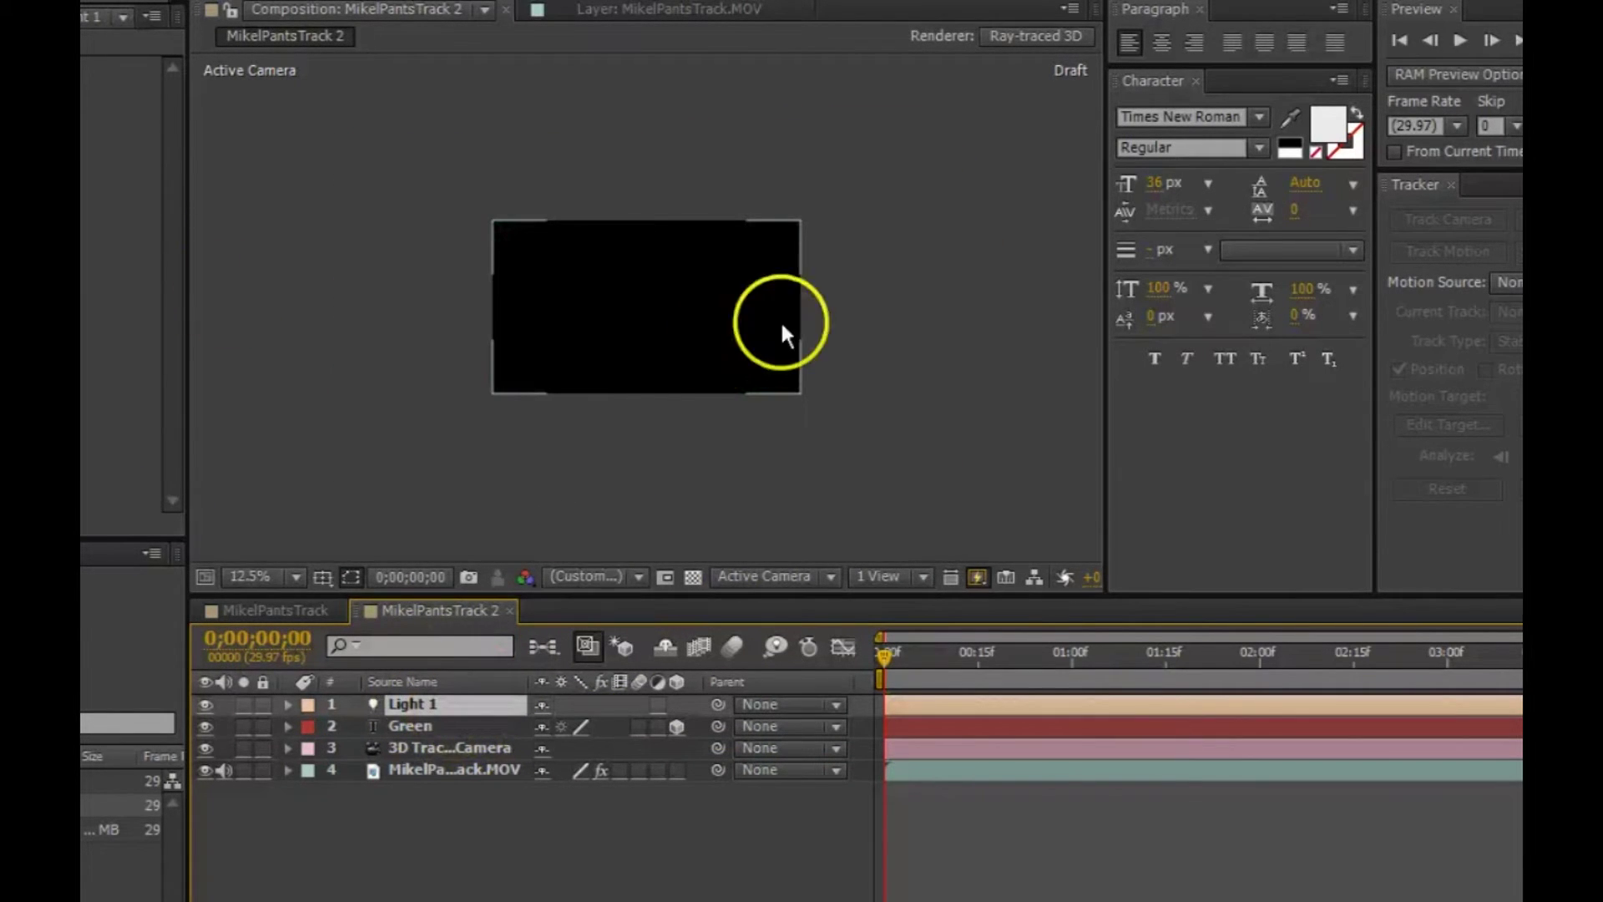
Step: Reset the view to 25% Quarter resolution and scrub the lit text to 0;00;03;00
key(period)
click(504, 814)
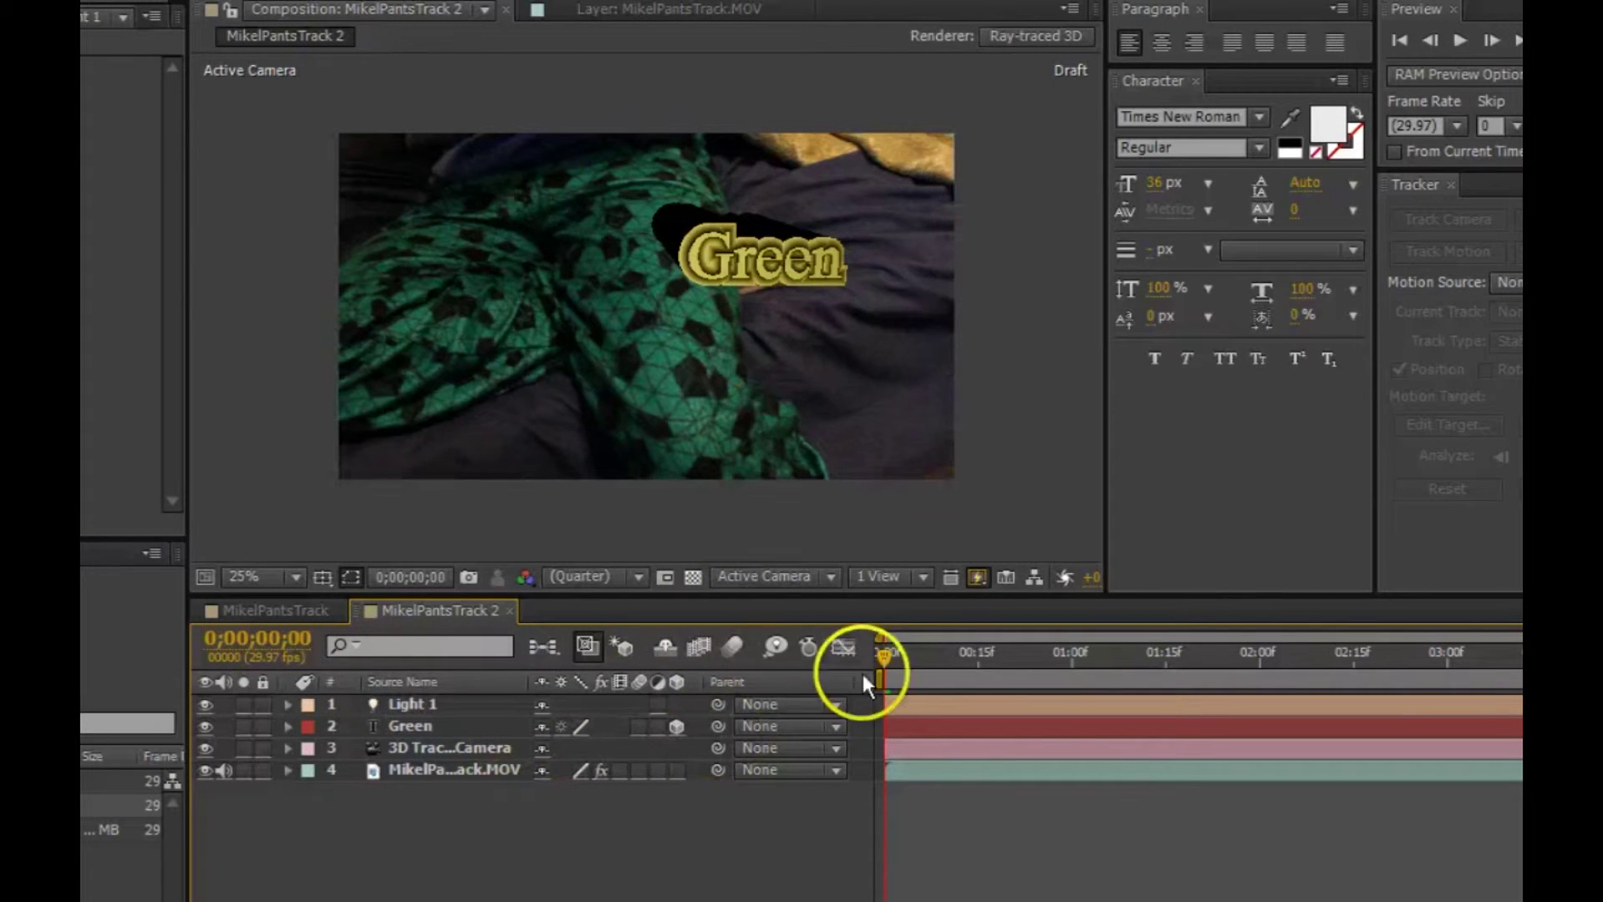
drag(905, 658, 1446, 634)
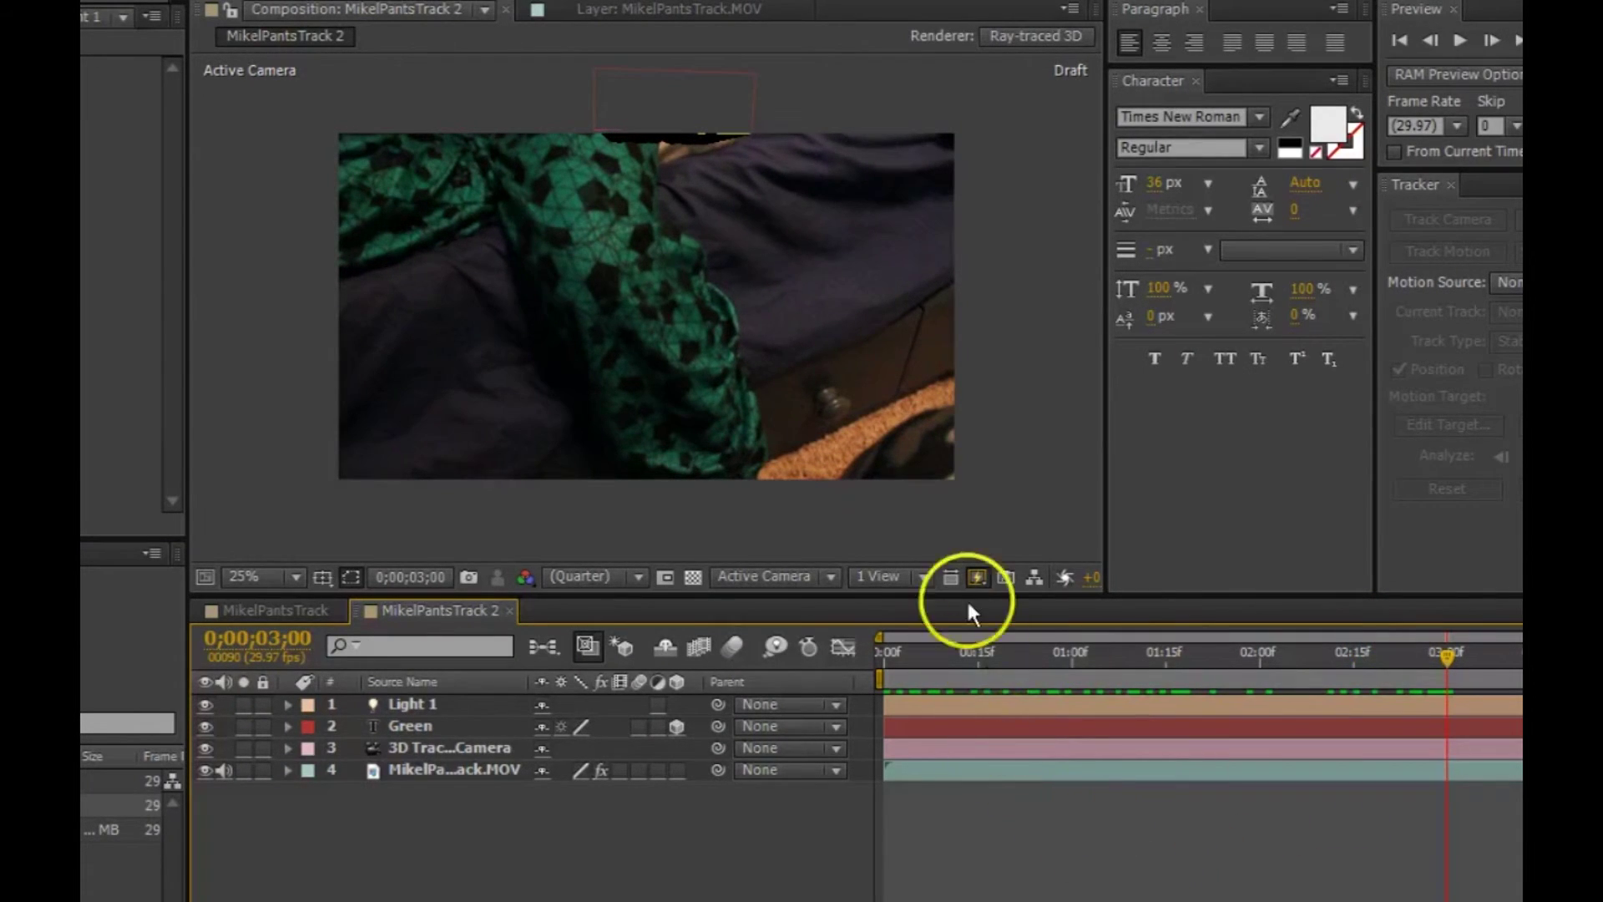
Step: Scrub between the start and about 0;00;01;10 to confirm Green stays anchored on the leg
drag(1077, 660, 1002, 663)
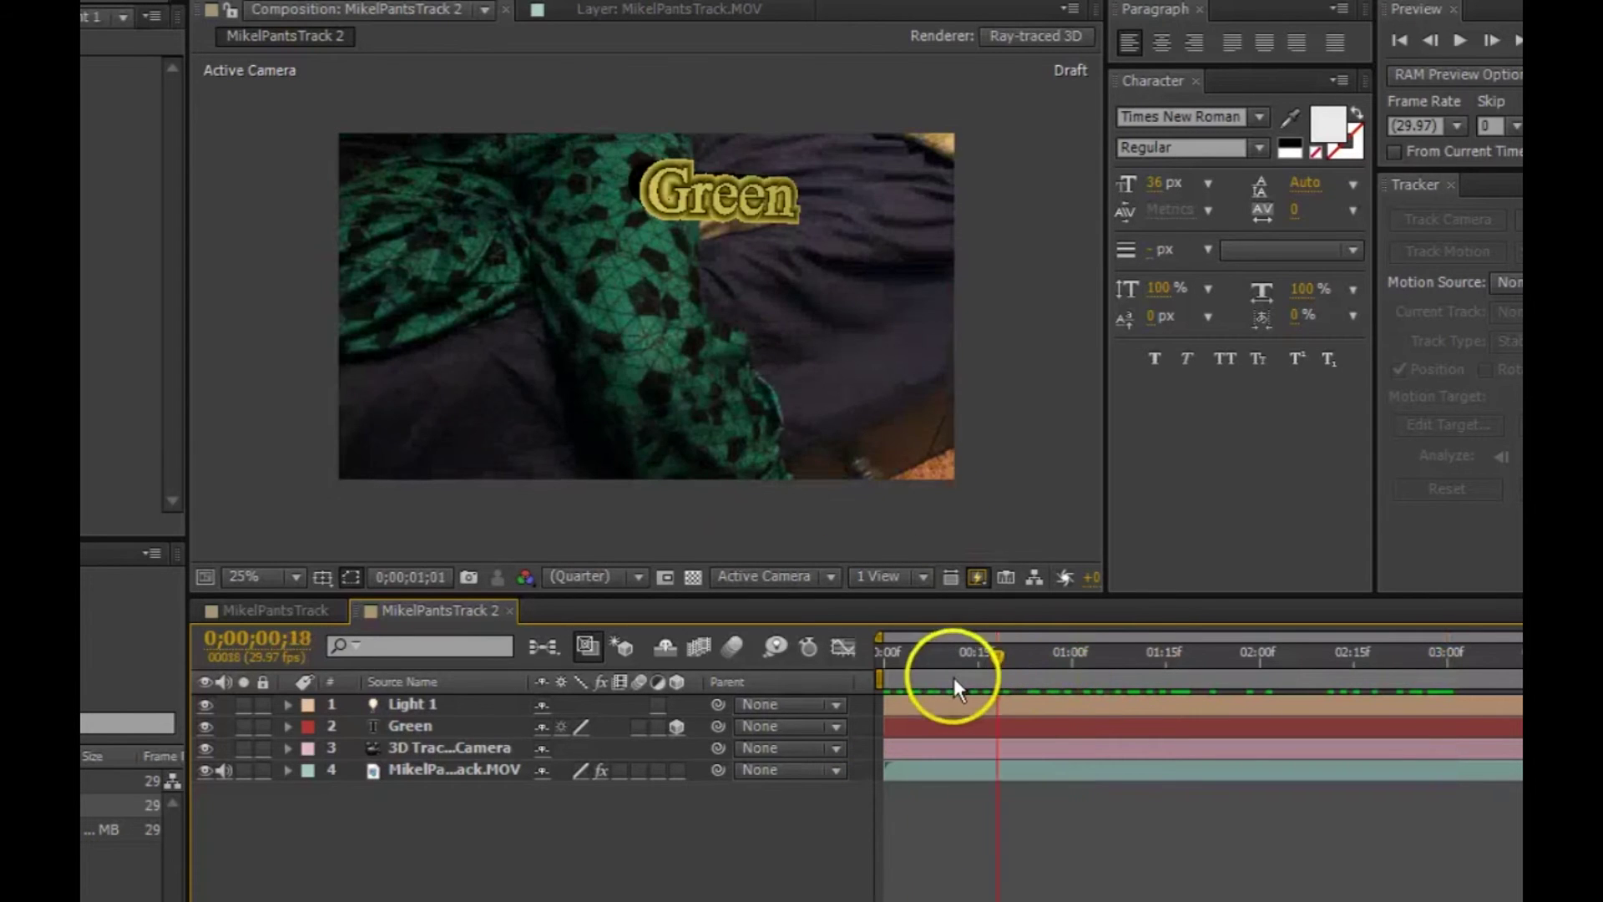
click(1010, 664)
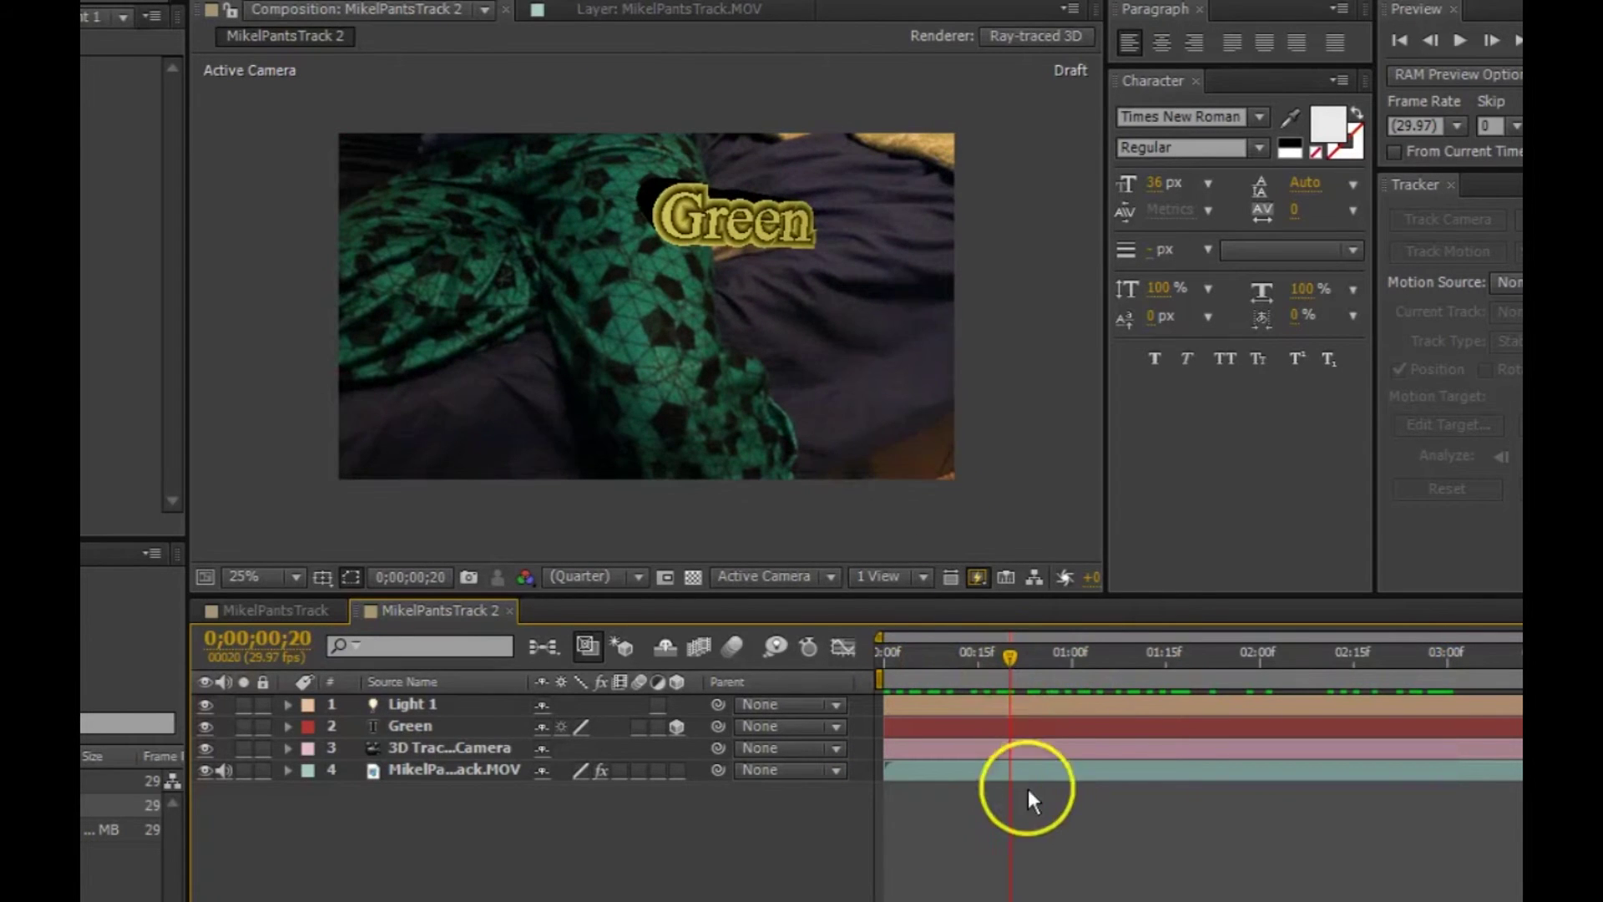
drag(1016, 648, 1132, 655)
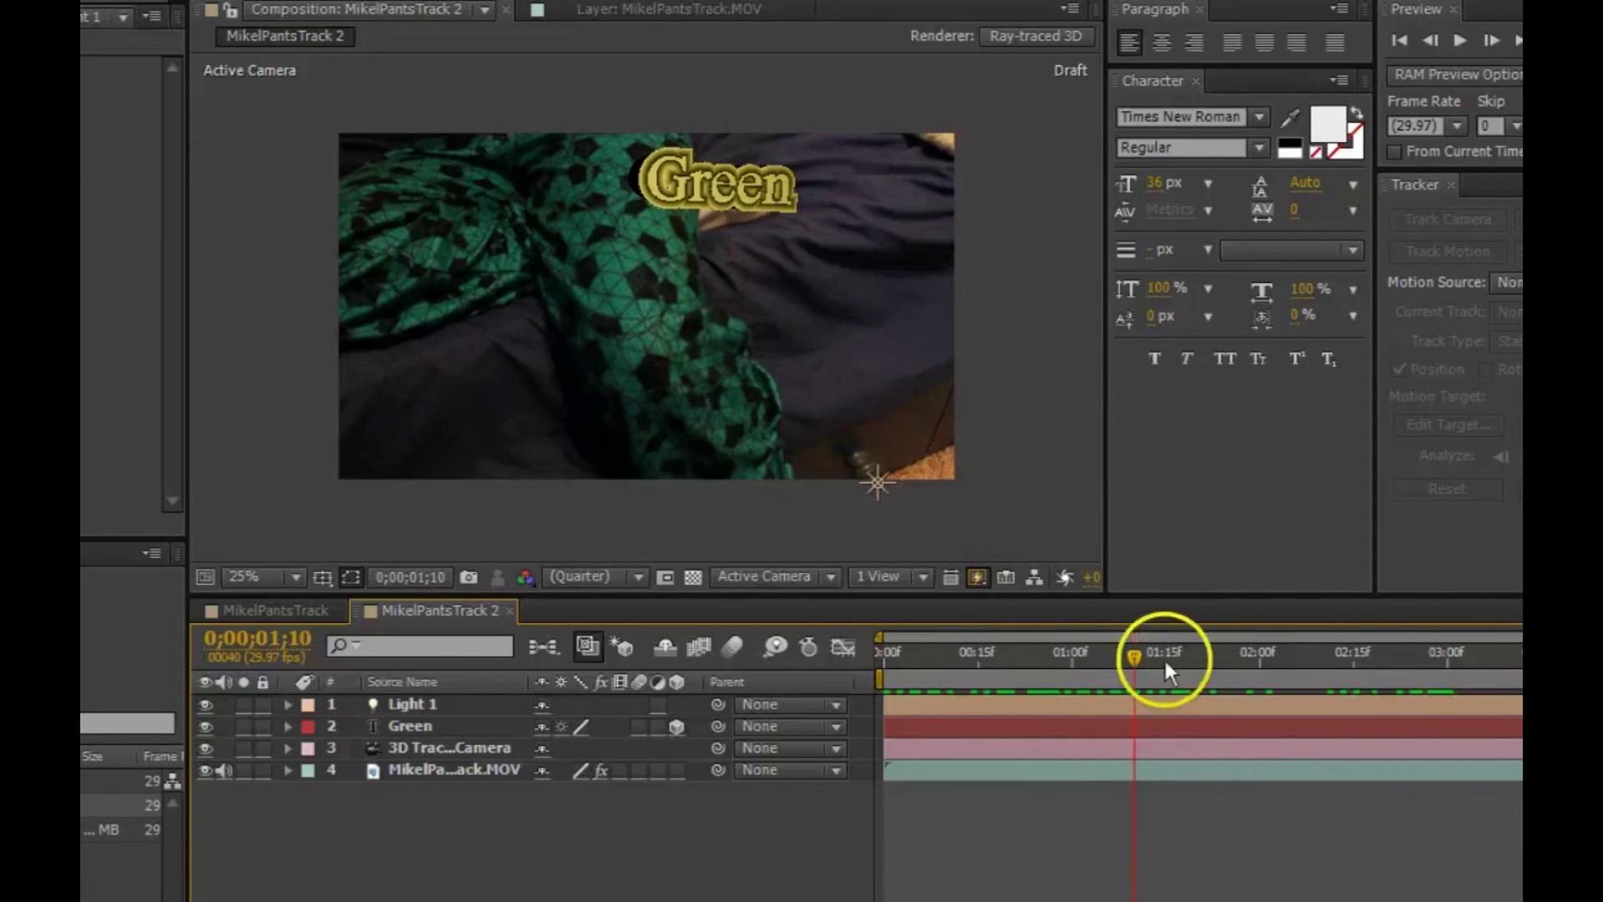
drag(1084, 658, 875, 689)
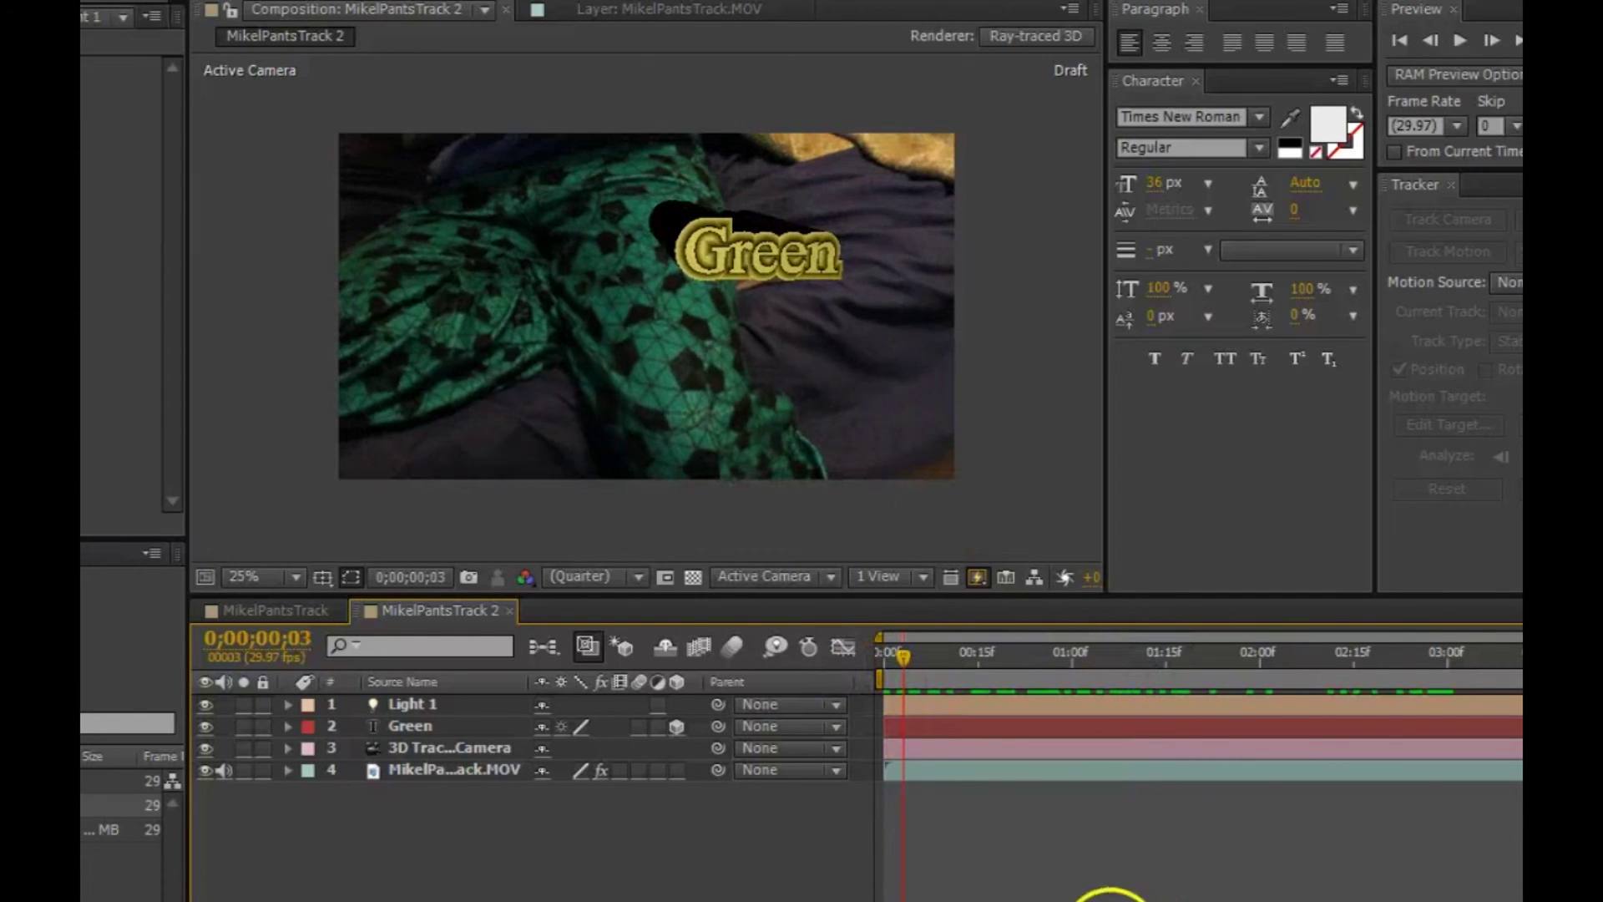